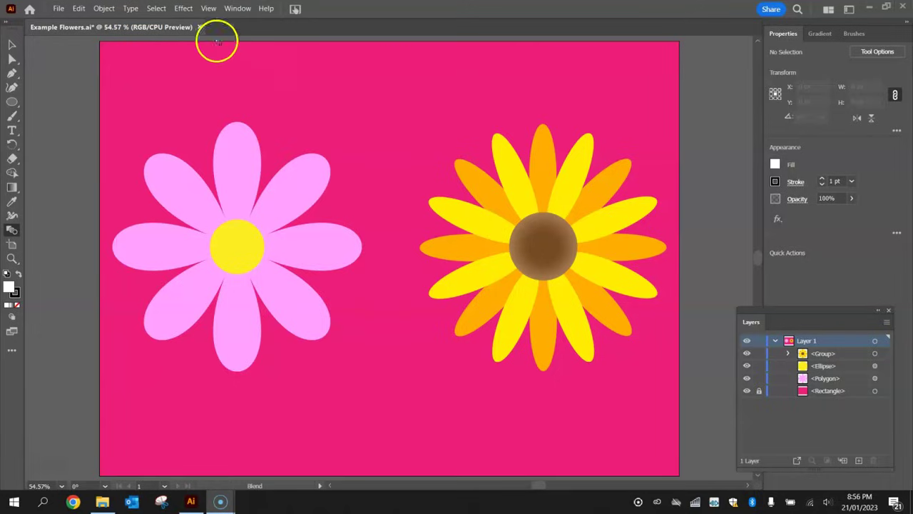
Save and close Example Flowers.ai, then create a new Web Minimum 1024 × 768 px document.
left_click(200, 27)
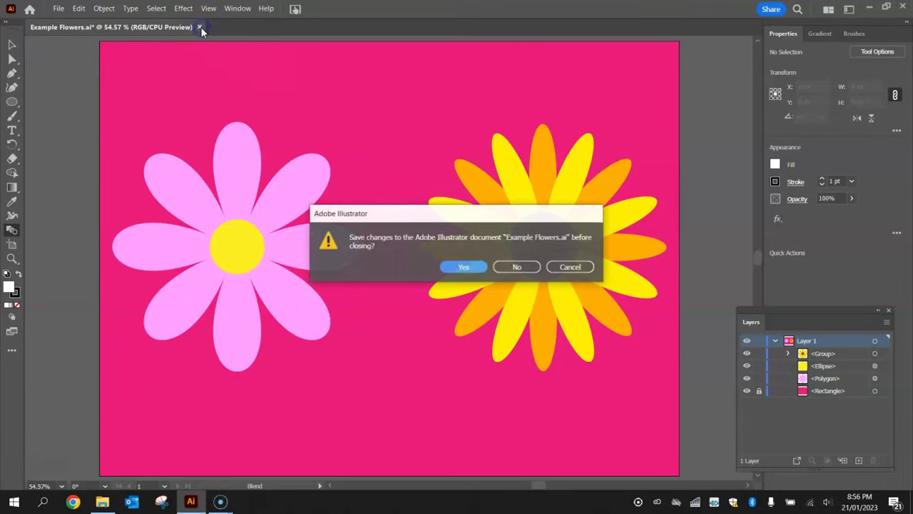
left_click(480, 267)
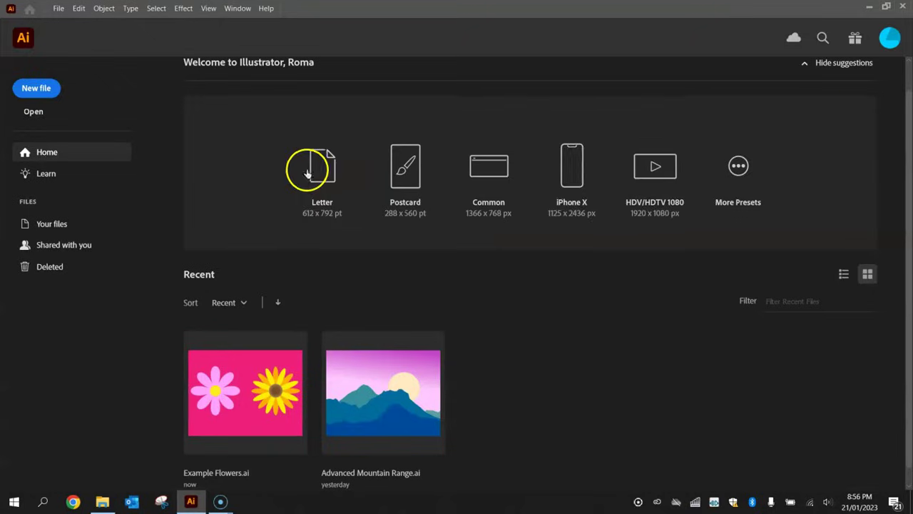
left_click(40, 89)
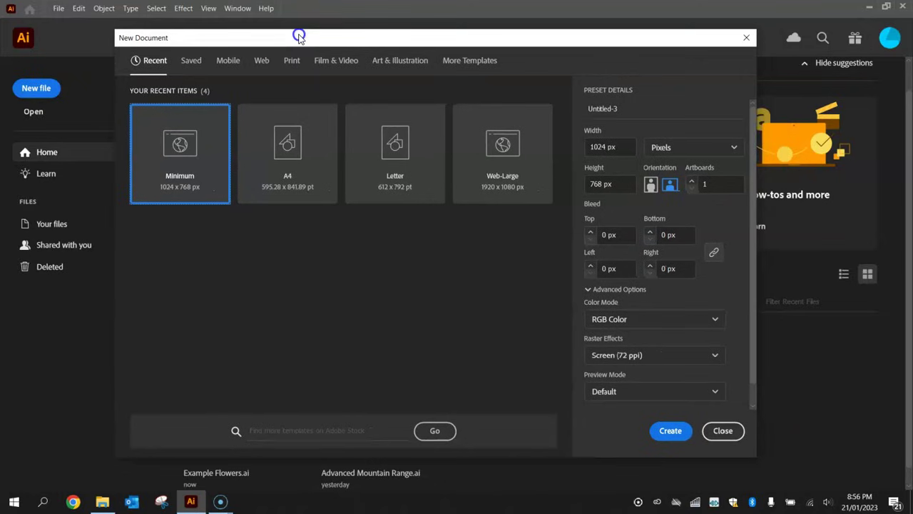
left_click(261, 62)
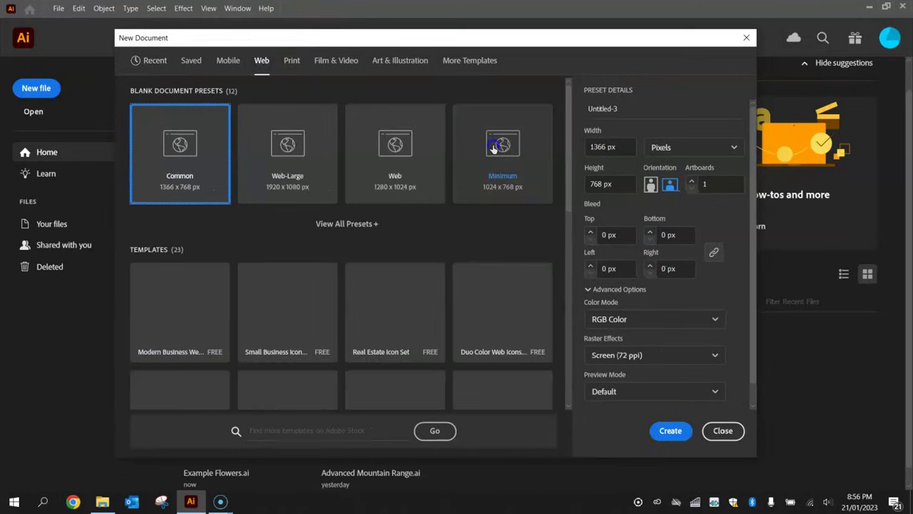
left_click(504, 190)
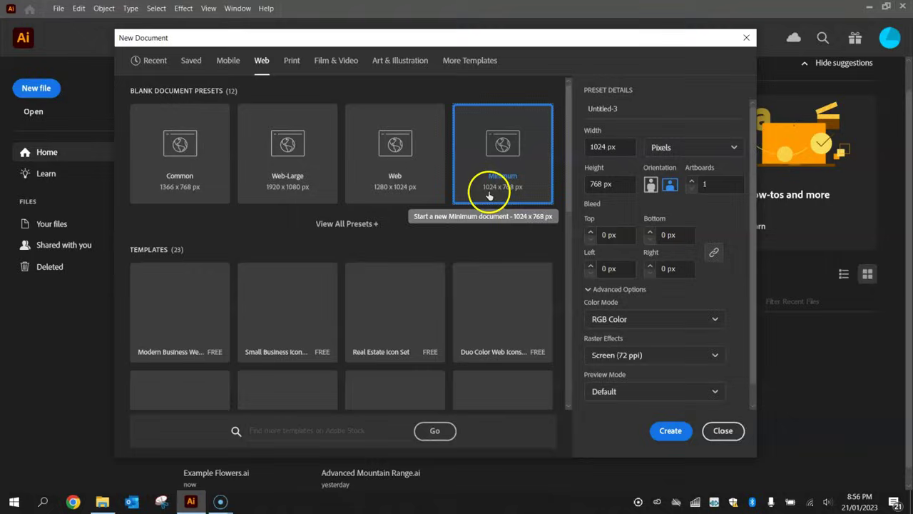
left_click(671, 429)
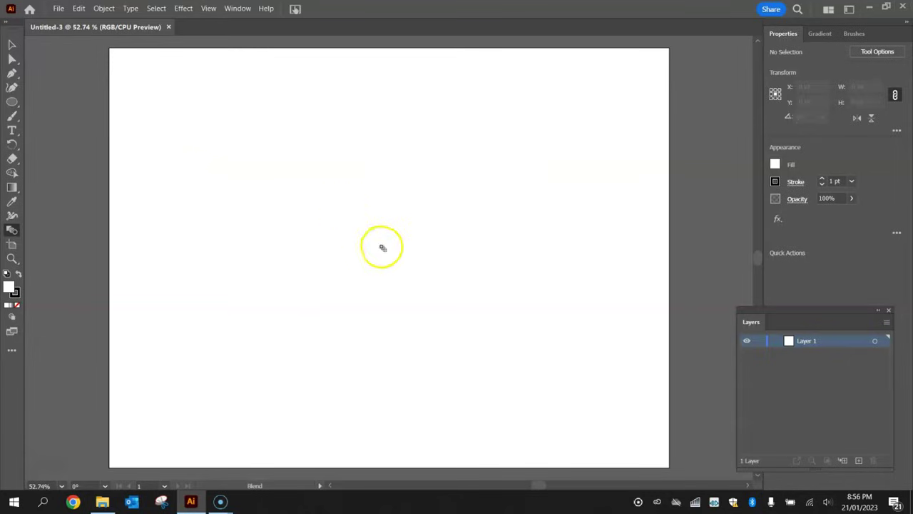
With pink fill and no stroke, draw a rectangle spanning the full 1024 × 768 px artboard.
key("v")
left_click(12, 101)
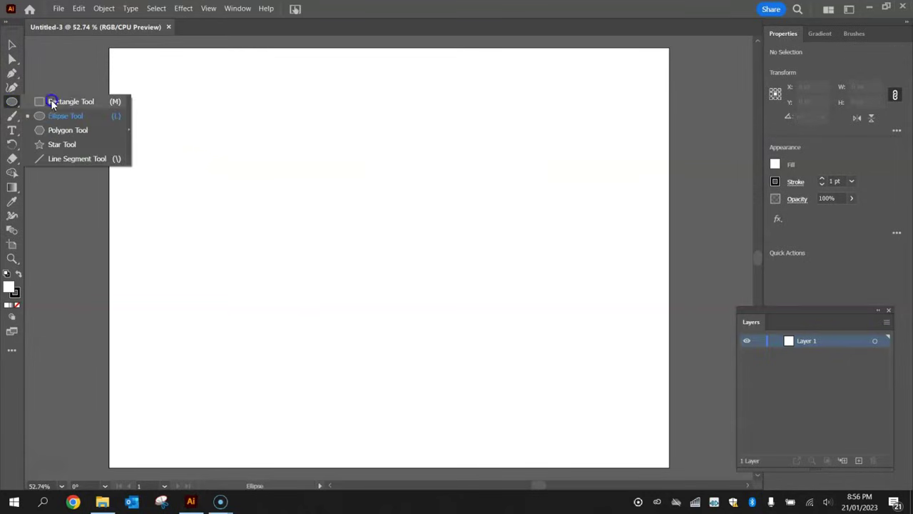
left_click(70, 102)
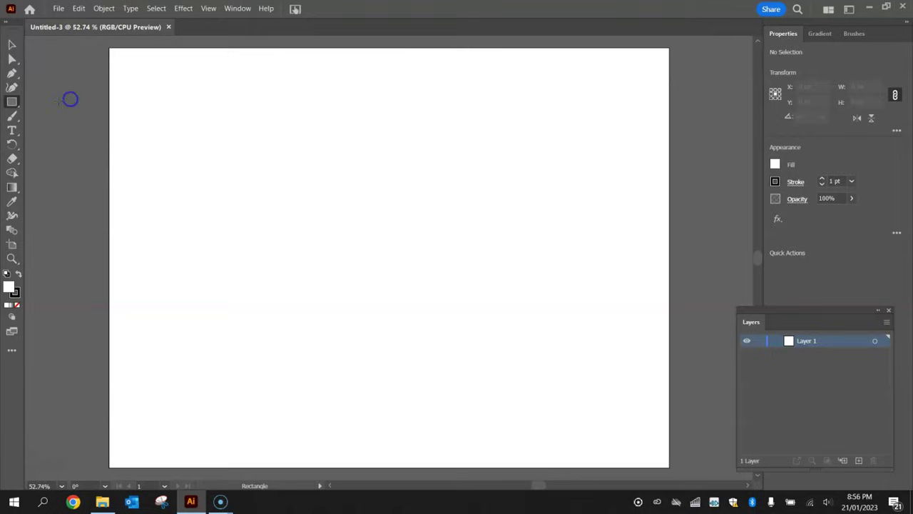
left_click(775, 167)
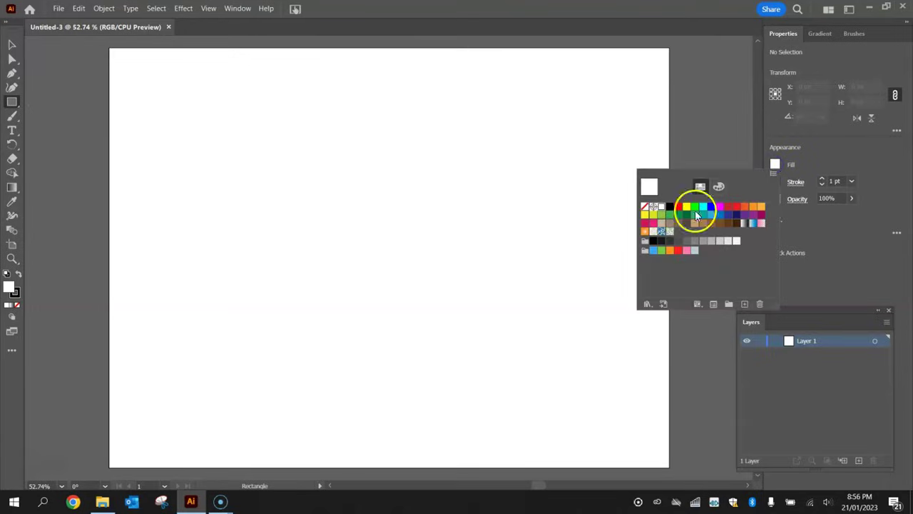
left_click(653, 223)
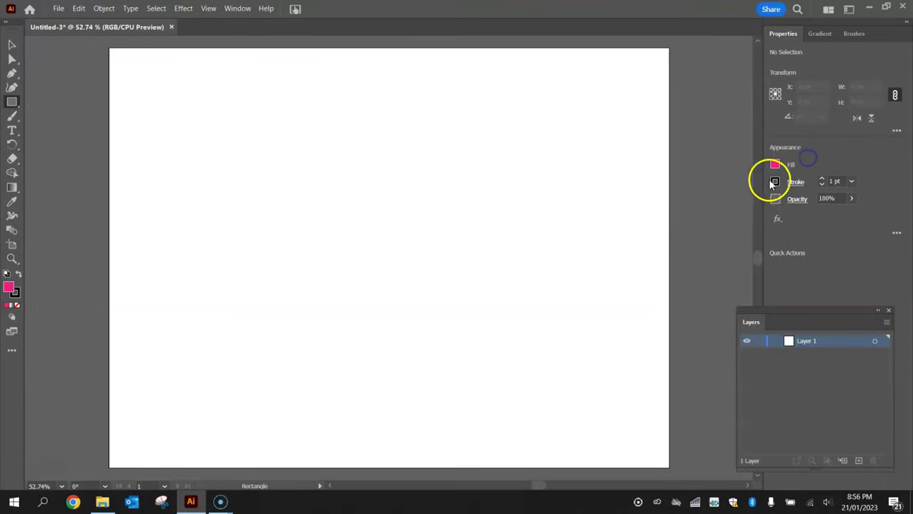
left_click(773, 180)
left_click(645, 225)
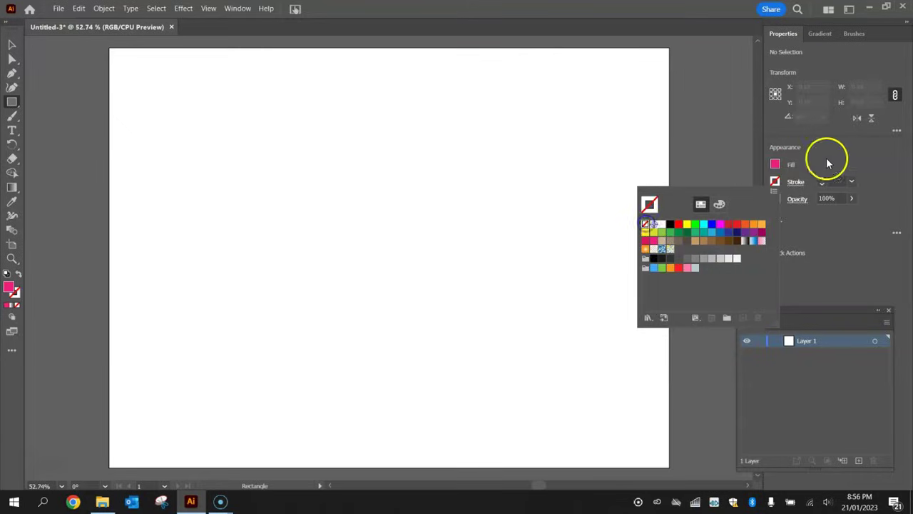
left_click(840, 157)
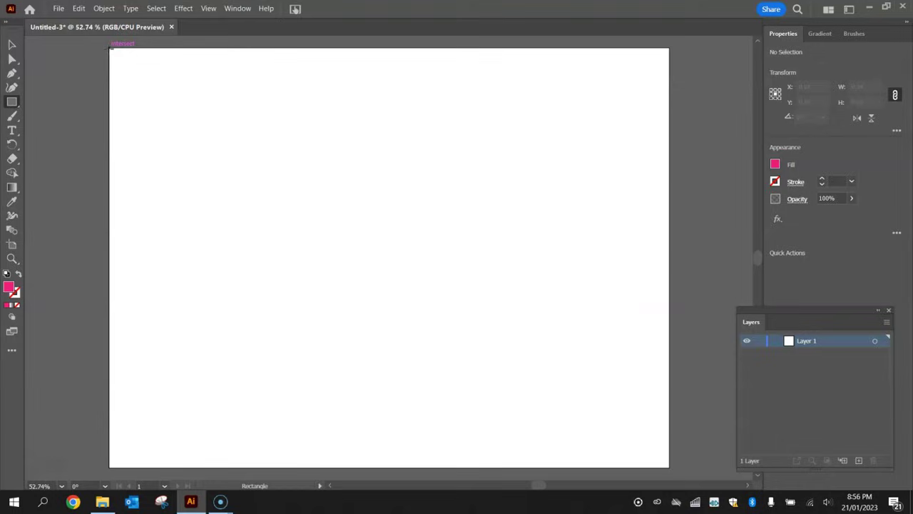
left_click_drag(110, 47, 668, 468)
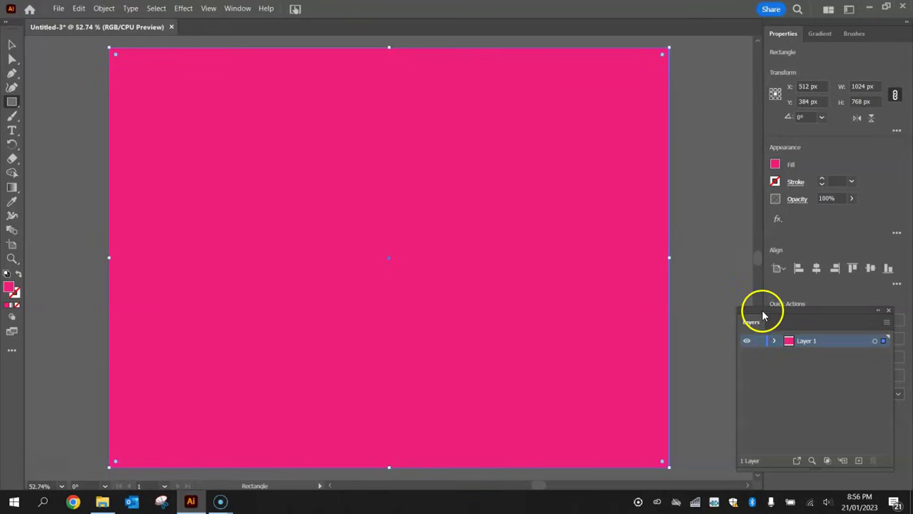
Rename the <Rectangle> entry under Layer 1 to 'Background' and lock it.
left_click_drag(760, 314, 508, 125)
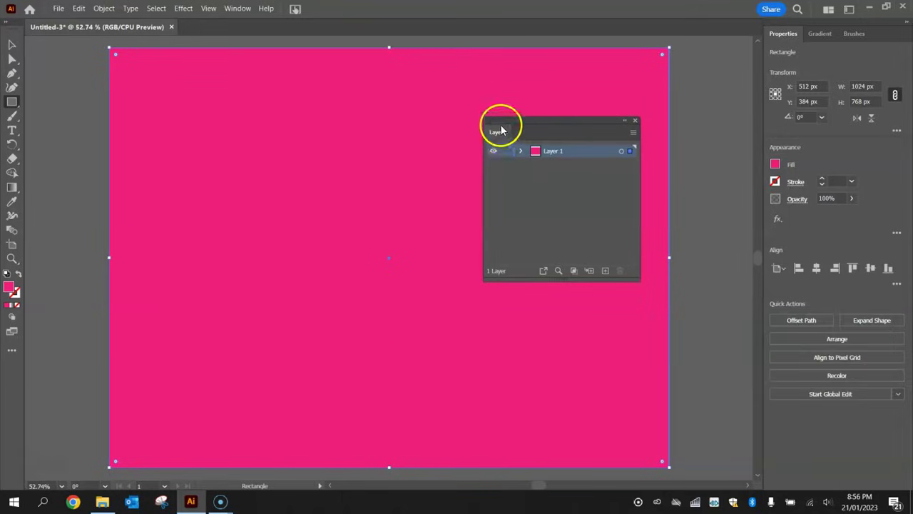
left_click(520, 150)
left_click(575, 165)
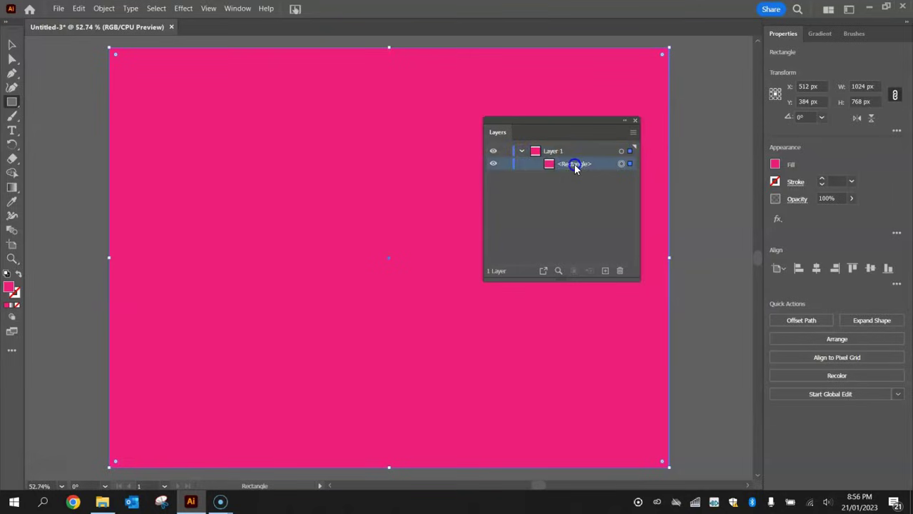
type("Background")
left_click(504, 164)
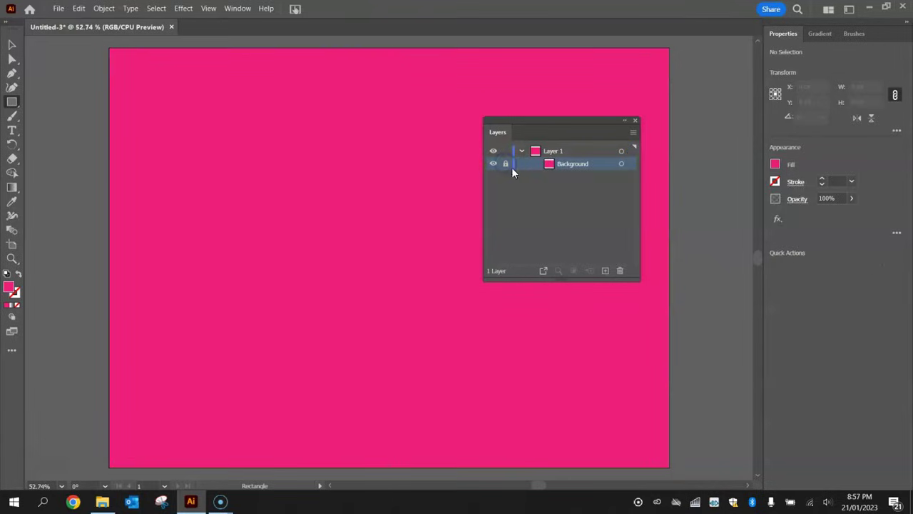
Unlock and test-move the background, relock it, and redock the Layers panel.
left_click(8, 43)
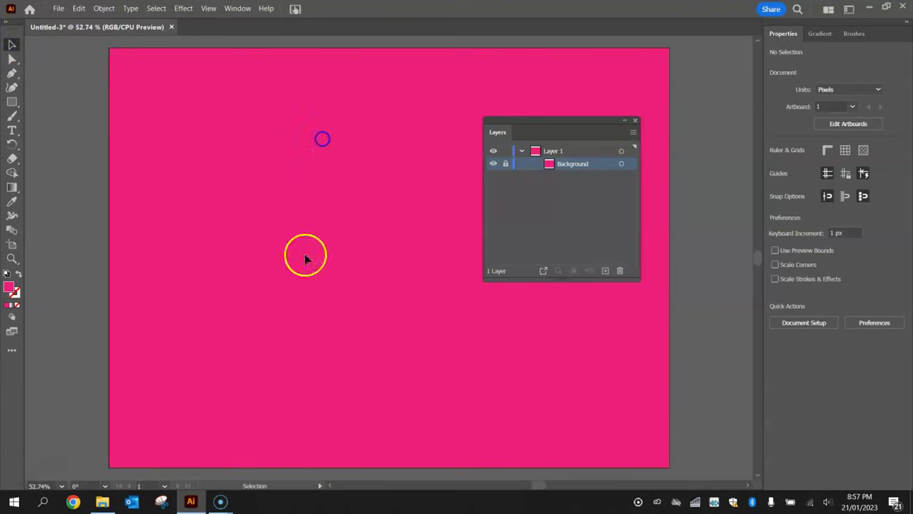
left_click(505, 166)
mouse_move(346, 191)
left_mouse_down()
mouse_move(339, 198)
mouse_move(356, 194)
left_mouse_up()
left_click(504, 165)
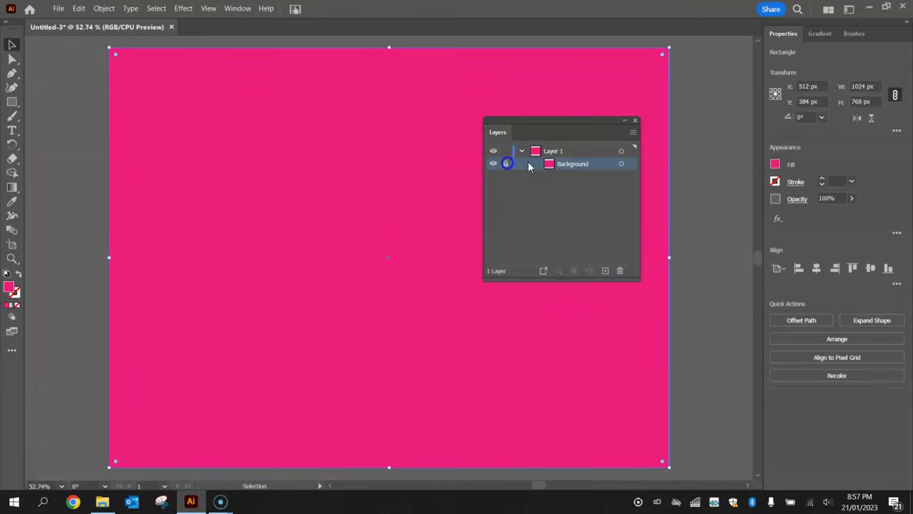
left_click_drag(527, 118, 799, 287)
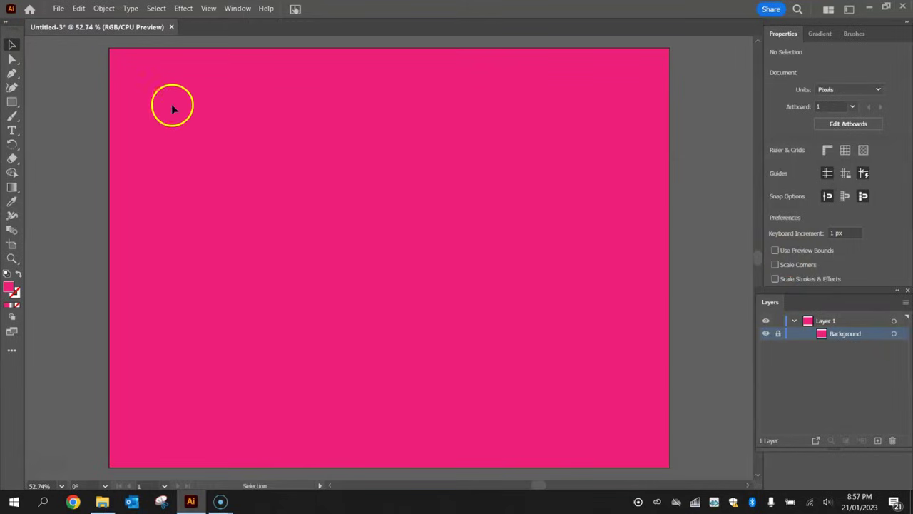
Choose the Polygon tool and set its fill to light pink FF5EFF.
left_click(11, 105)
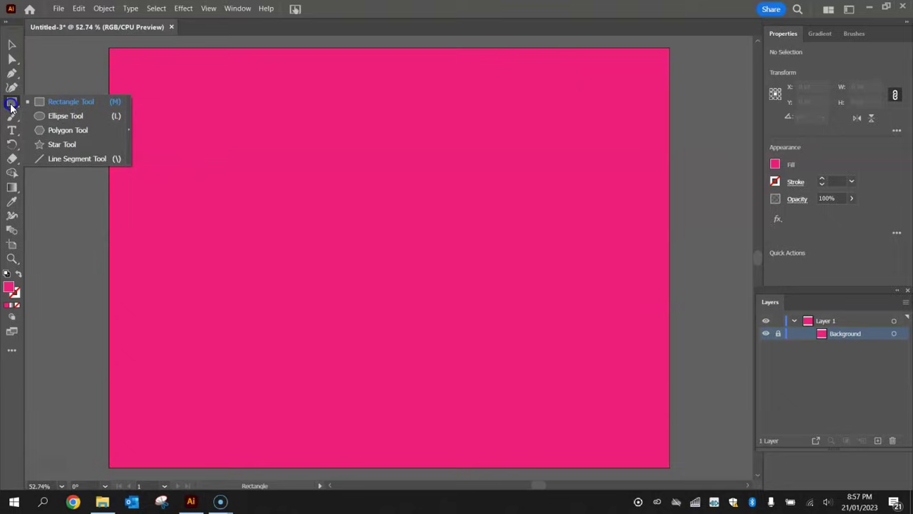
left_click(65, 131)
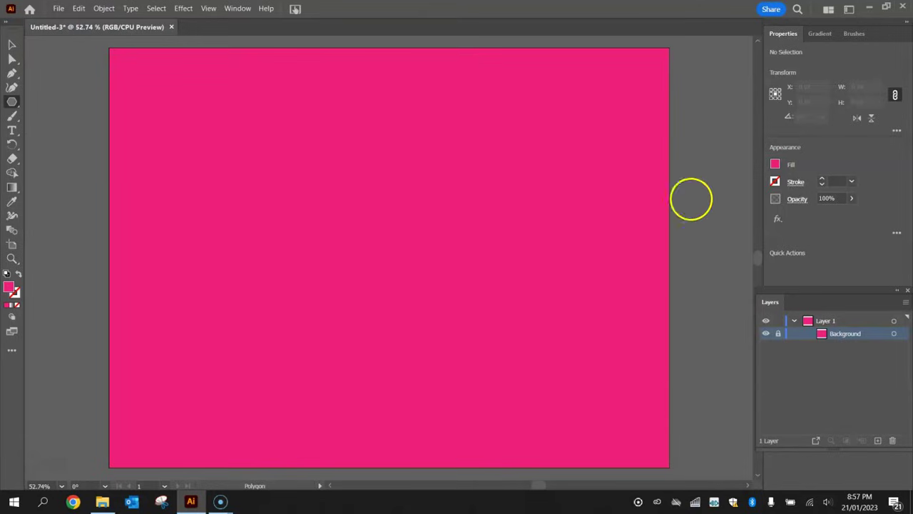
left_click(775, 165)
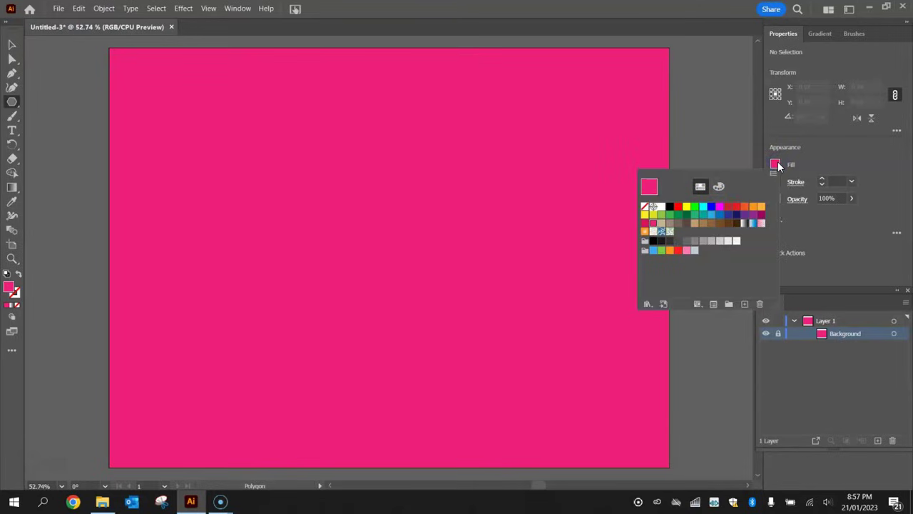
left_click(720, 206)
left_click(719, 187)
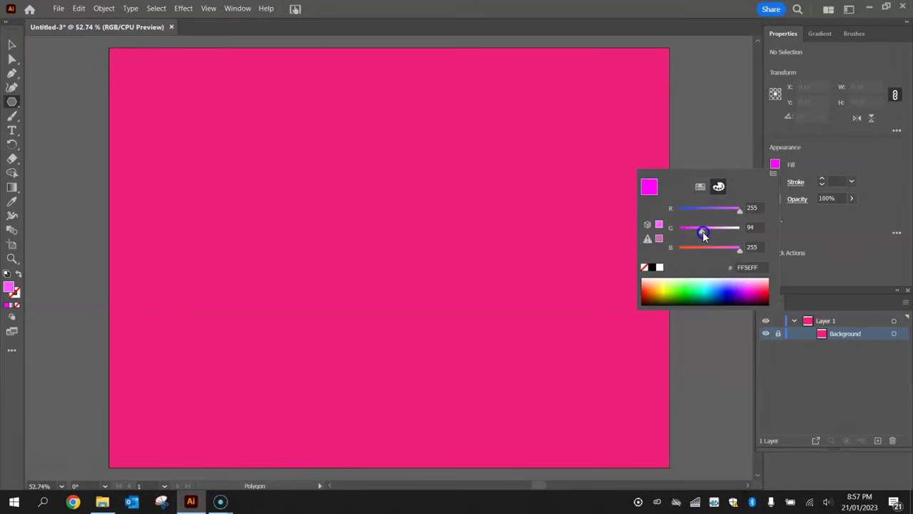
left_click(850, 152)
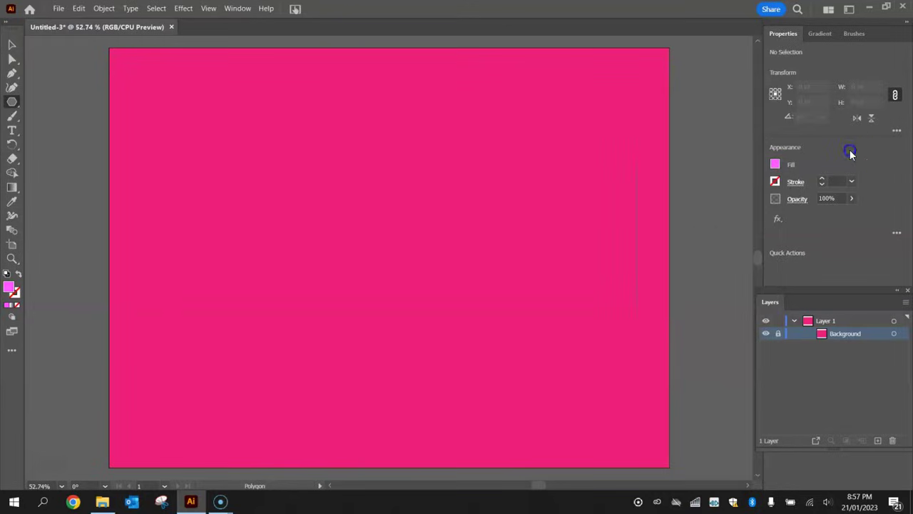
Create an 8-sided polygon with a 200 px radius near the artboard's top left.
left_click(281, 166)
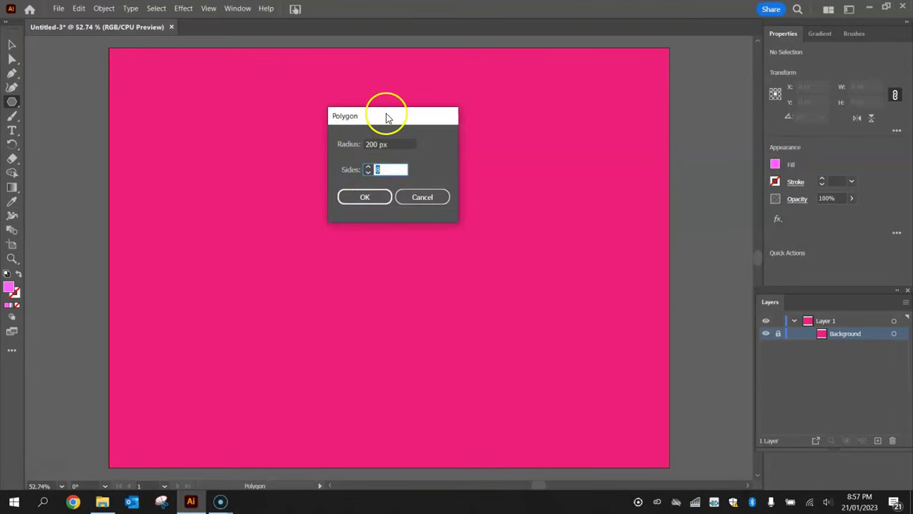
left_click(398, 144)
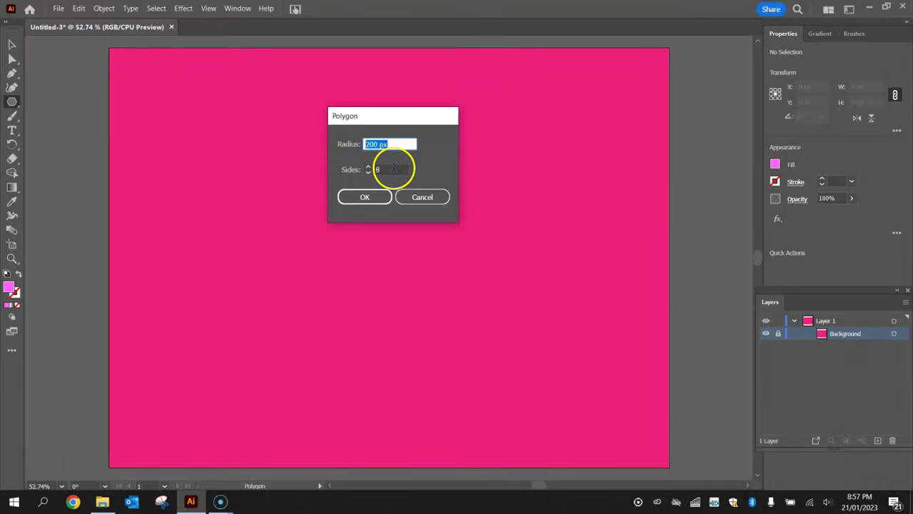
left_click(366, 169)
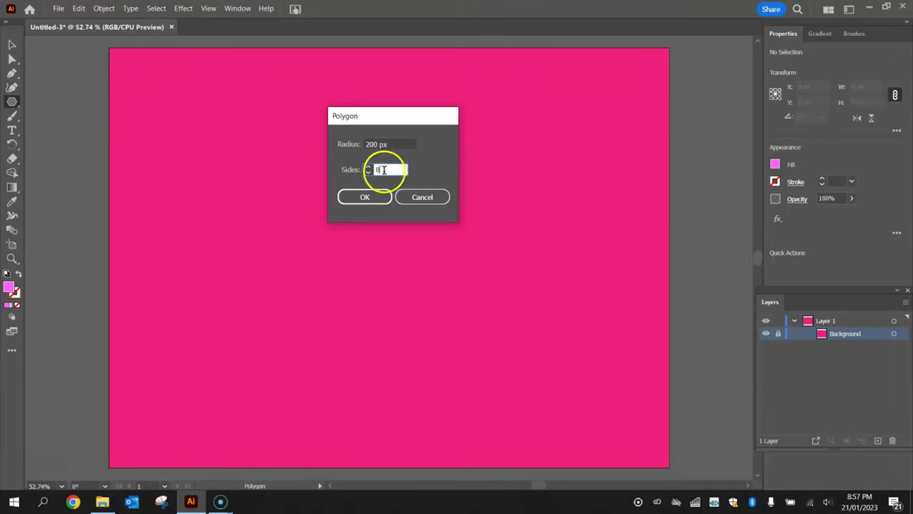
left_click(367, 144)
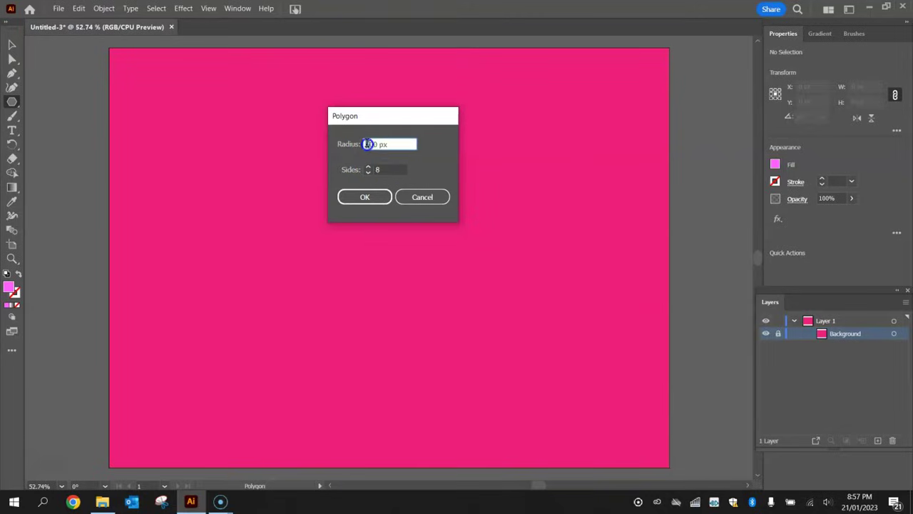
left_click(377, 169)
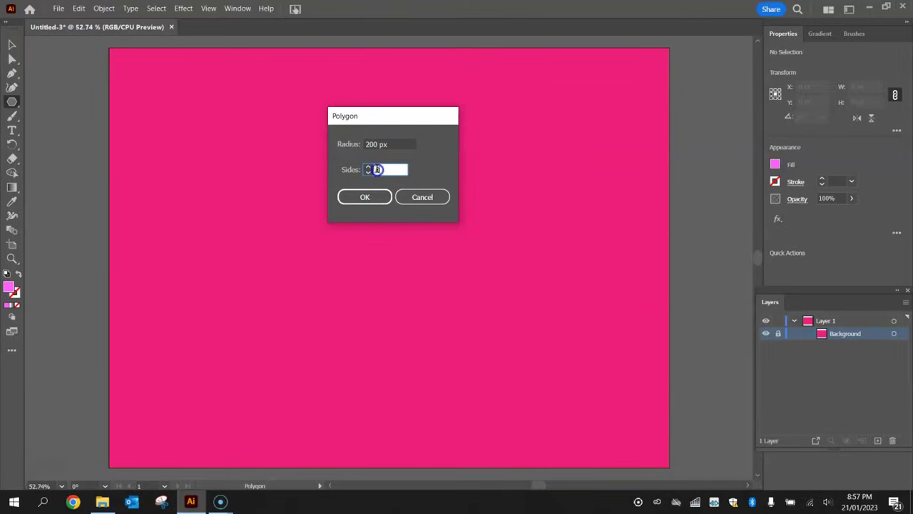
key("Return")
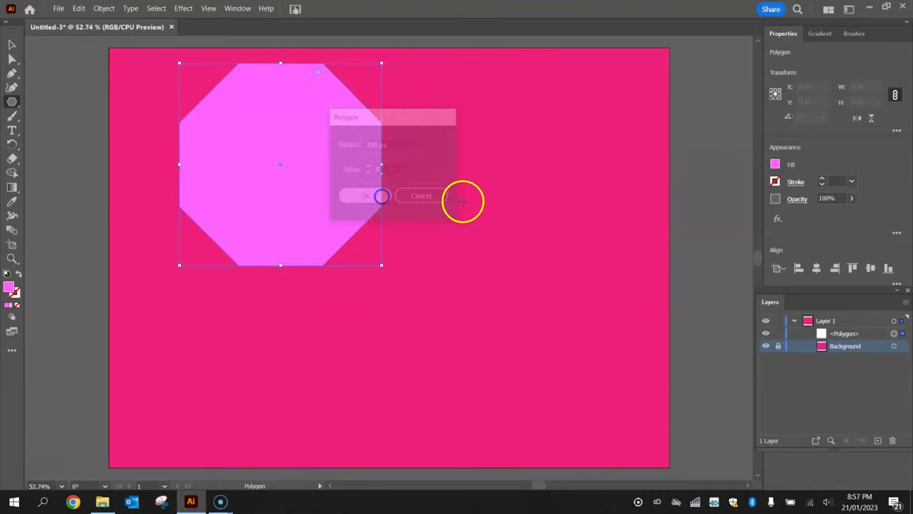
Move the octagon lower and apply Pucker & Bloat at about 80% Bloat.
left_click(12, 44)
left_click_drag(303, 127, 295, 168)
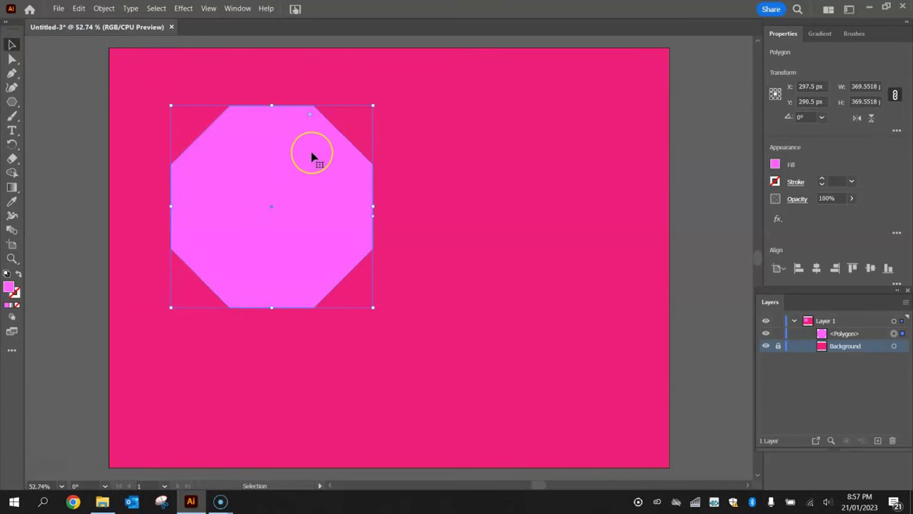
left_click(183, 9)
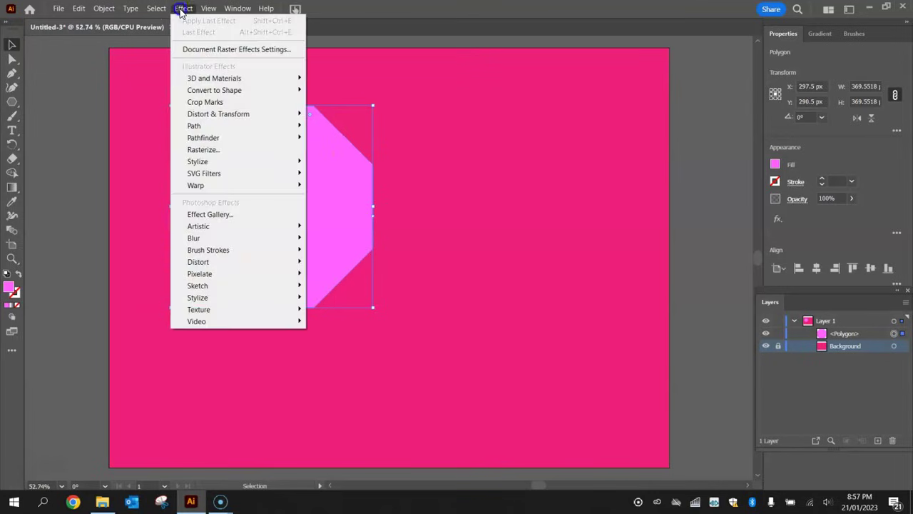
mouse_move(239, 118)
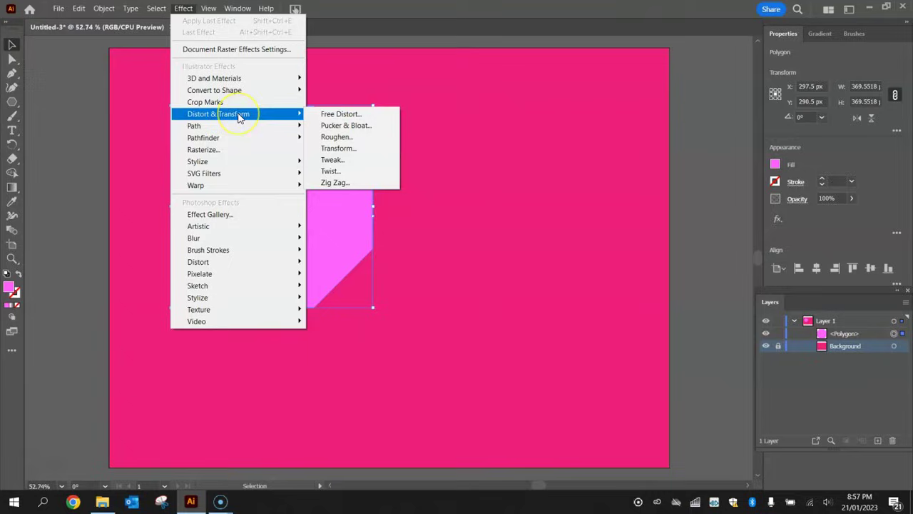
left_click(355, 126)
left_click_drag(521, 89, 535, 126)
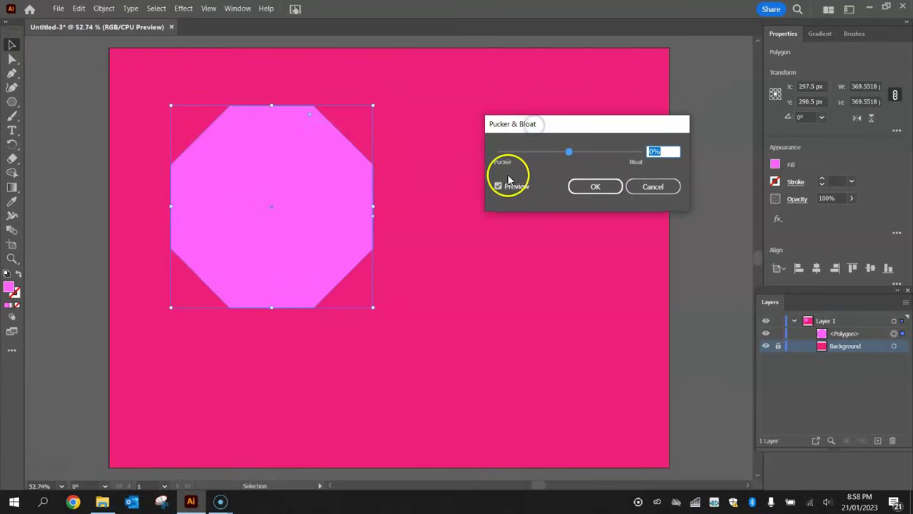
left_click(570, 152)
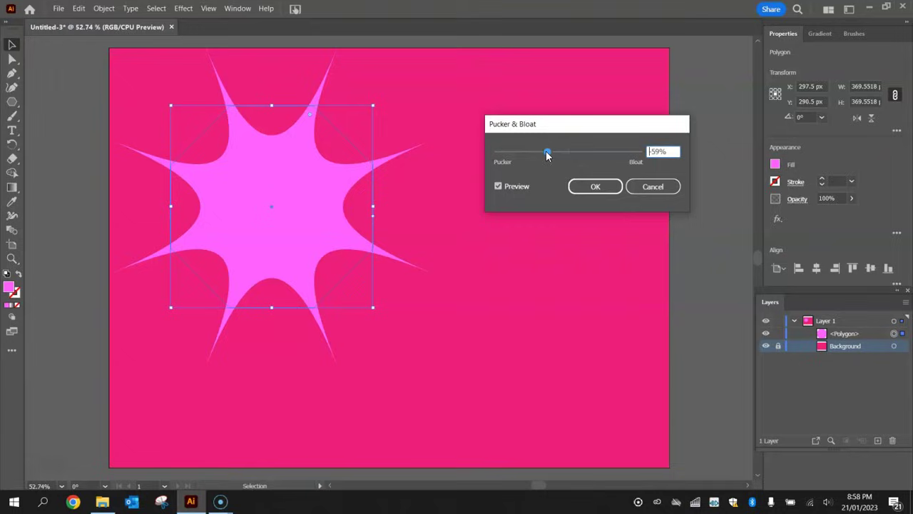
left_click(547, 151)
left_click_drag(548, 152, 598, 157)
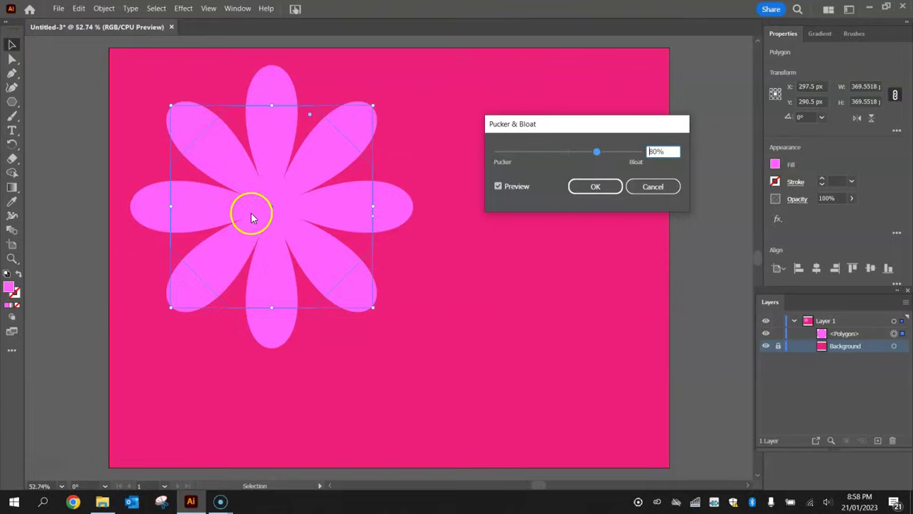
left_click(596, 187)
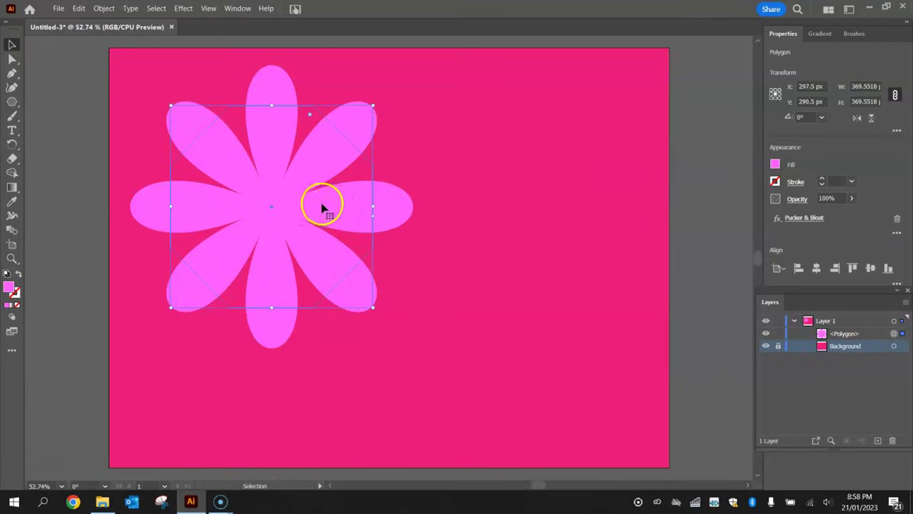
Choose the Ellipse tool with a yellow fill lightened slightly on the B slider.
left_click(509, 160)
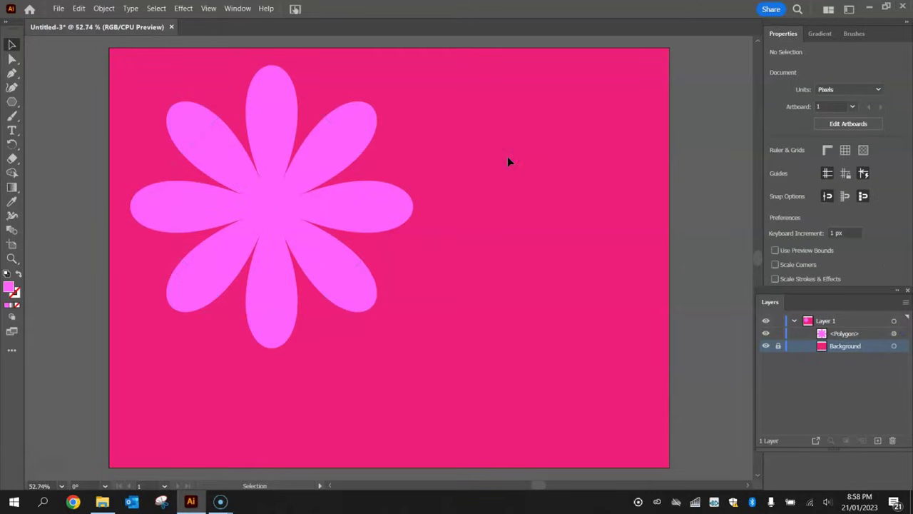
left_click_drag(12, 101, 78, 119)
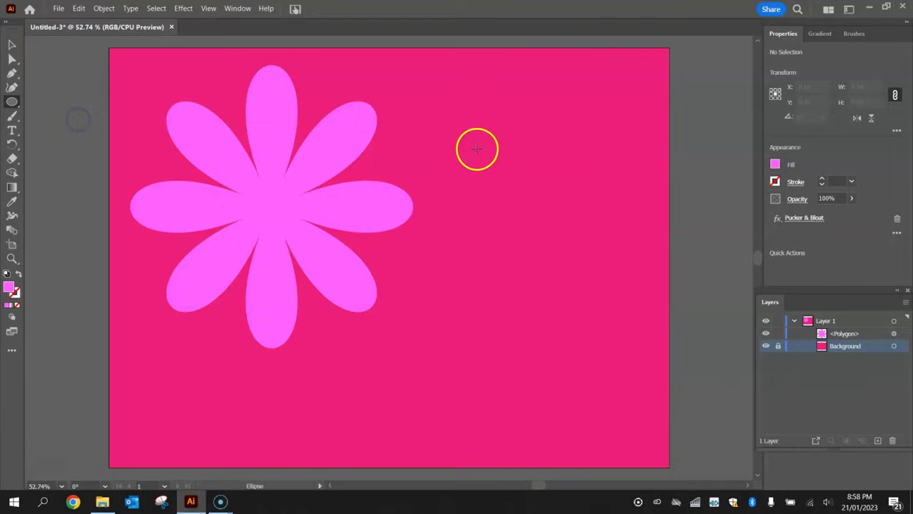
left_click(775, 165)
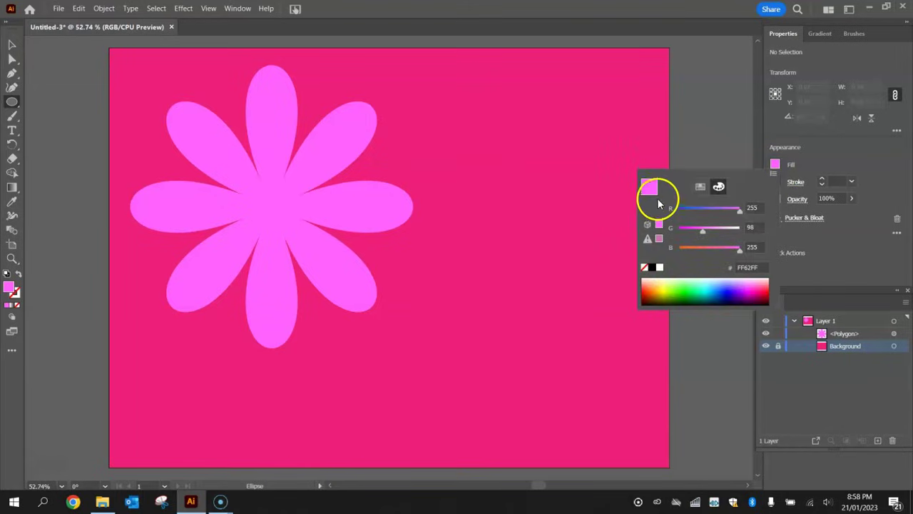
left_click(699, 187)
left_click(685, 207)
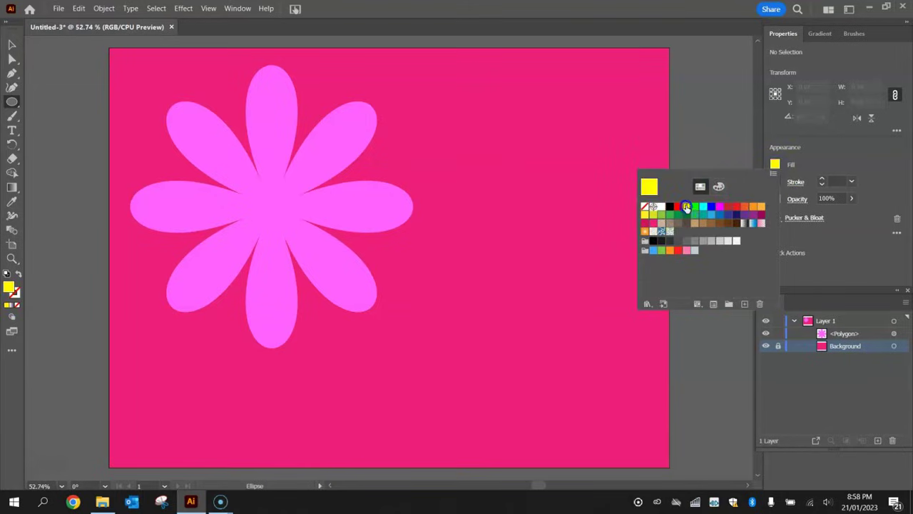
left_click(718, 188)
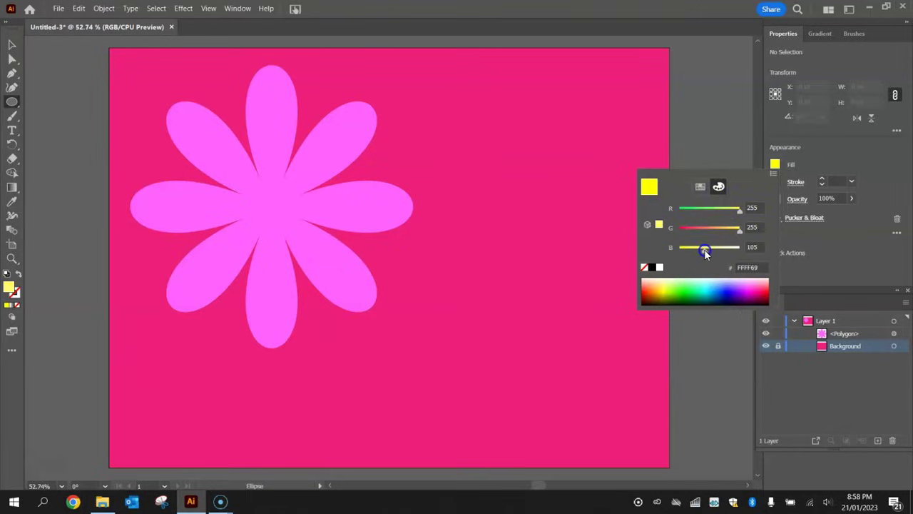
left_click_drag(705, 249, 707, 249)
left_click(821, 157)
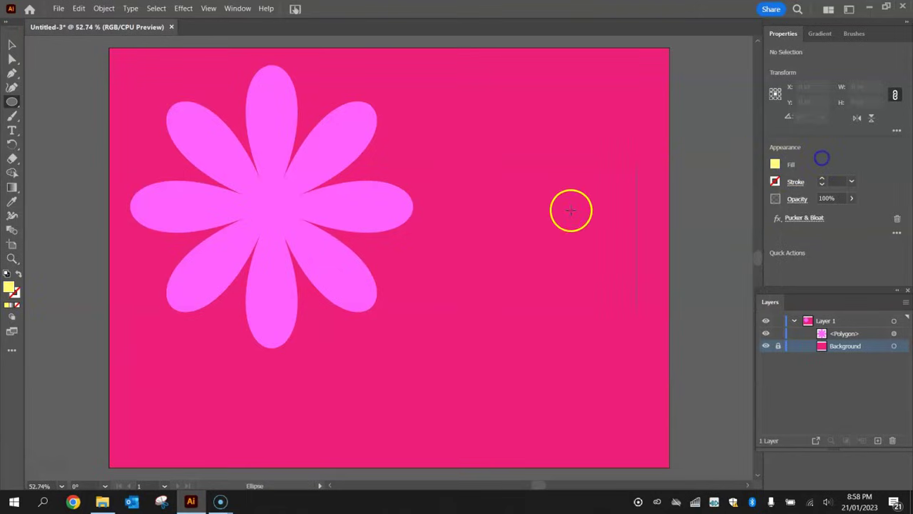
Draw a 125 px yellow circle, move it beside the flower, then select both shapes.
left_click_drag(240, 174, 309, 226)
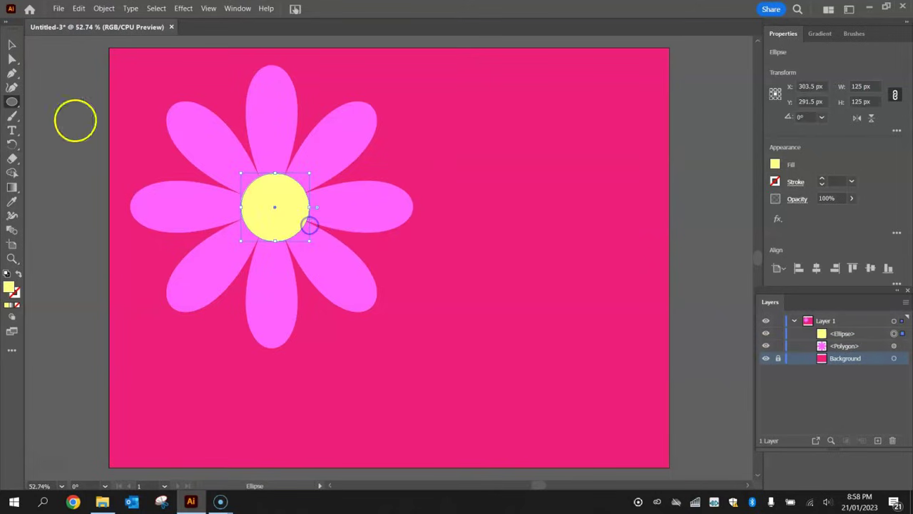
left_click(11, 44)
left_click_drag(278, 194, 488, 180)
left_click(479, 195)
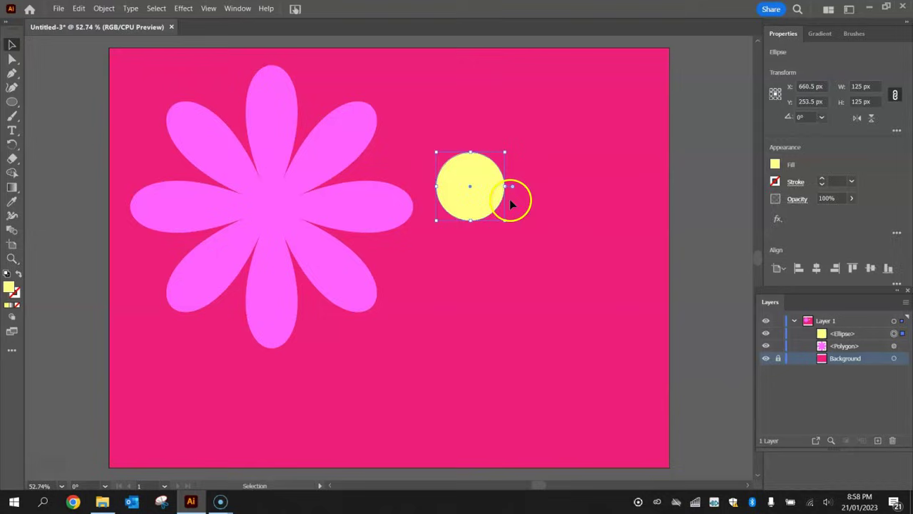
left_click(571, 171)
left_click_drag(557, 122, 209, 286)
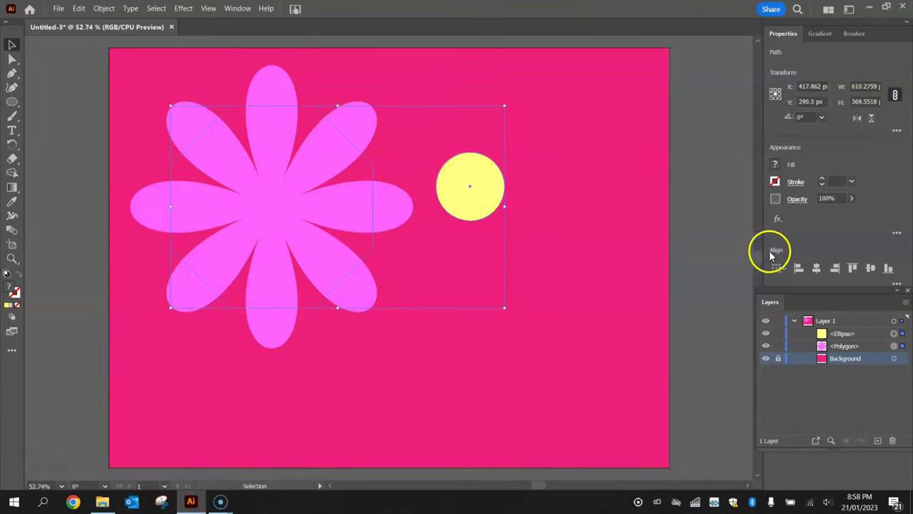
Align the circle to the flower using horizontal and vertical centre alignment, then deselect.
left_click(817, 271)
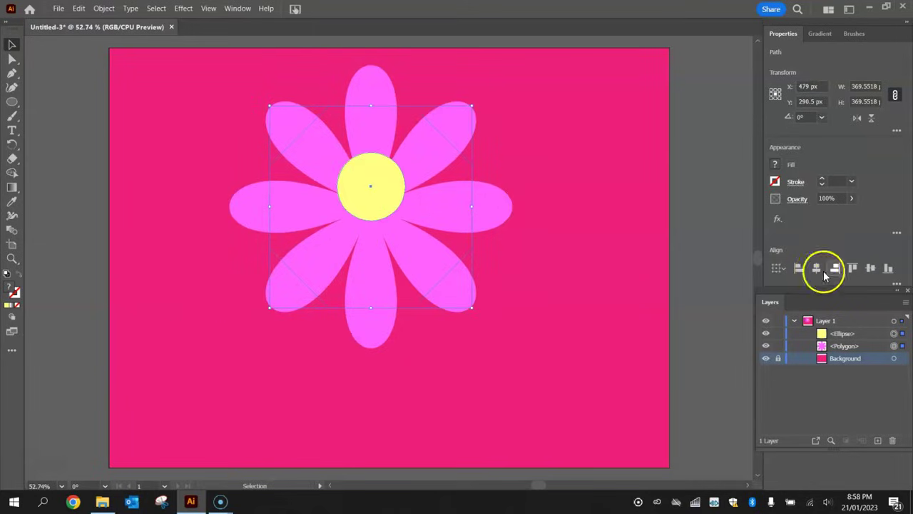
left_click(870, 270)
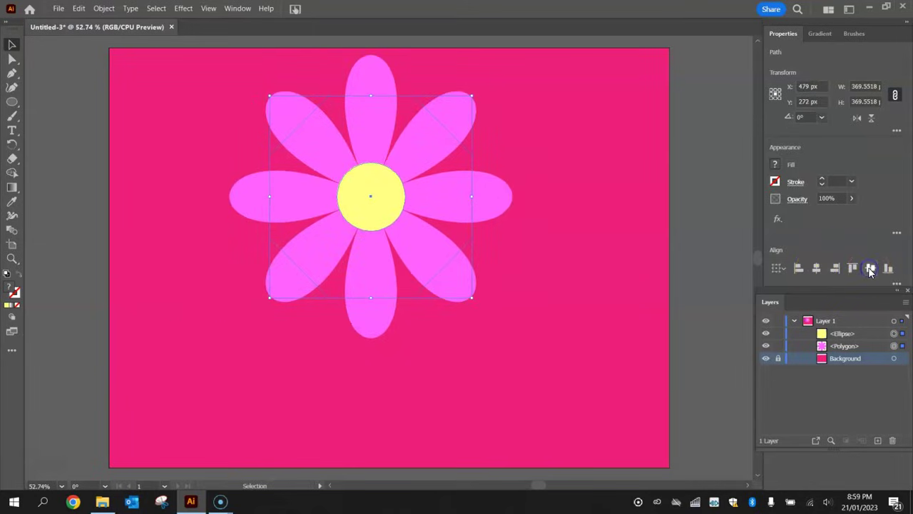
left_click(548, 191)
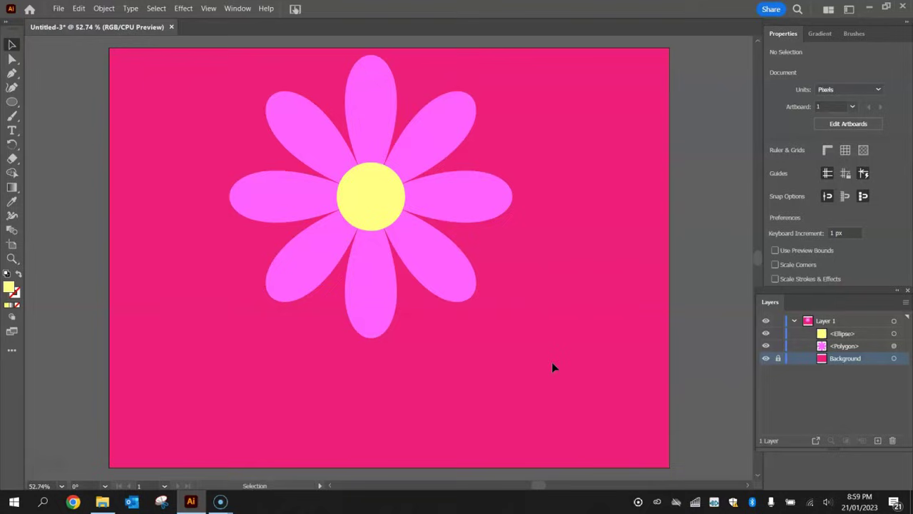
Group the petals and yellow centre, scale to about 267 px, and place it top-left.
left_click_drag(475, 283, 249, 107)
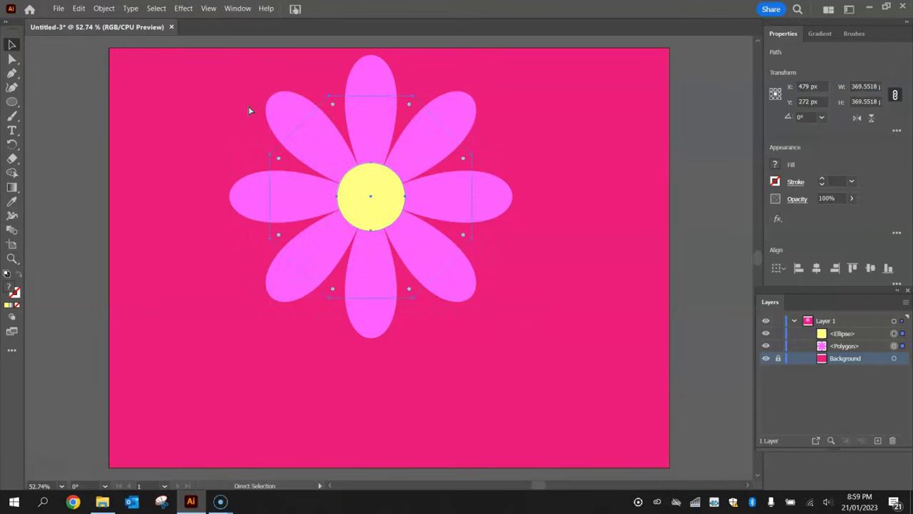
key("ctrl+g")
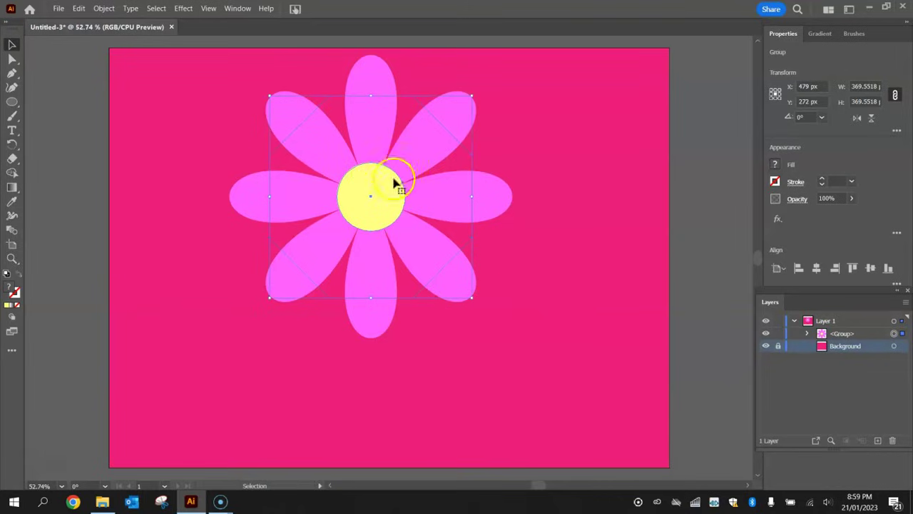
left_click_drag(424, 197, 277, 163)
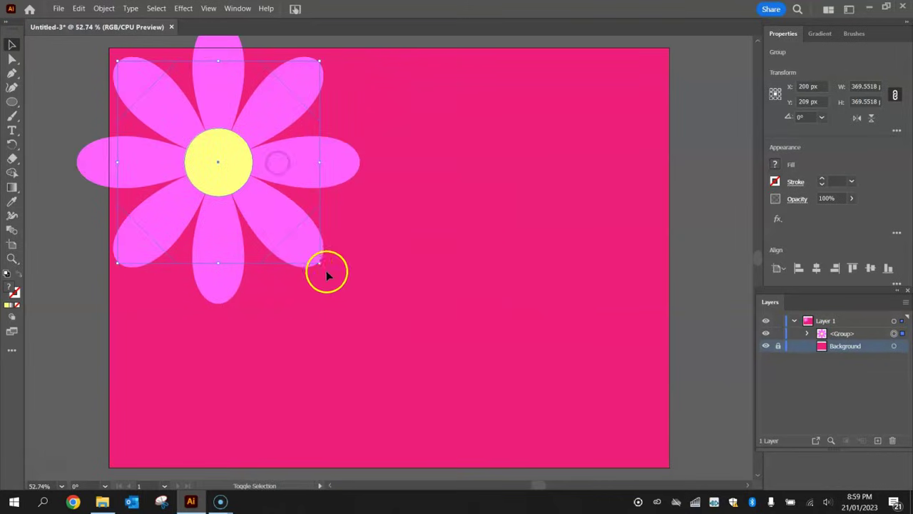
left_click_drag(321, 263, 263, 207)
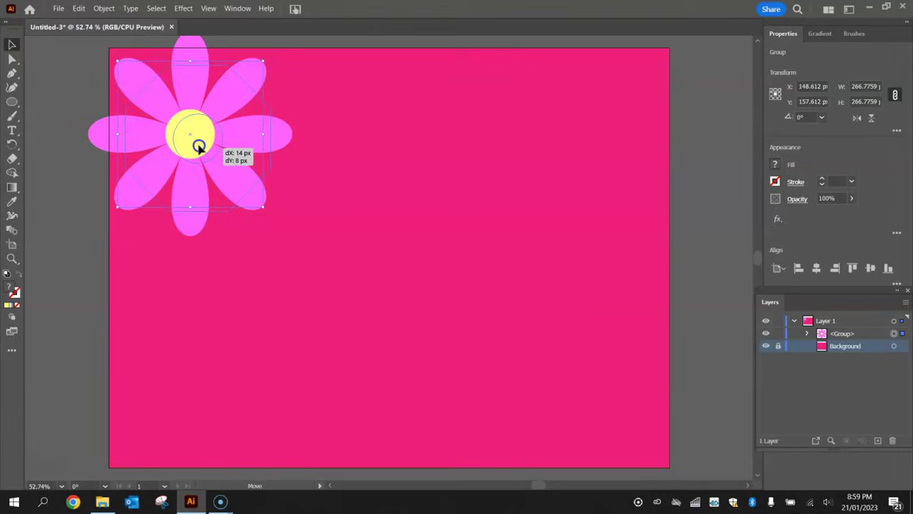
left_click_drag(198, 146, 223, 166)
left_click(457, 159)
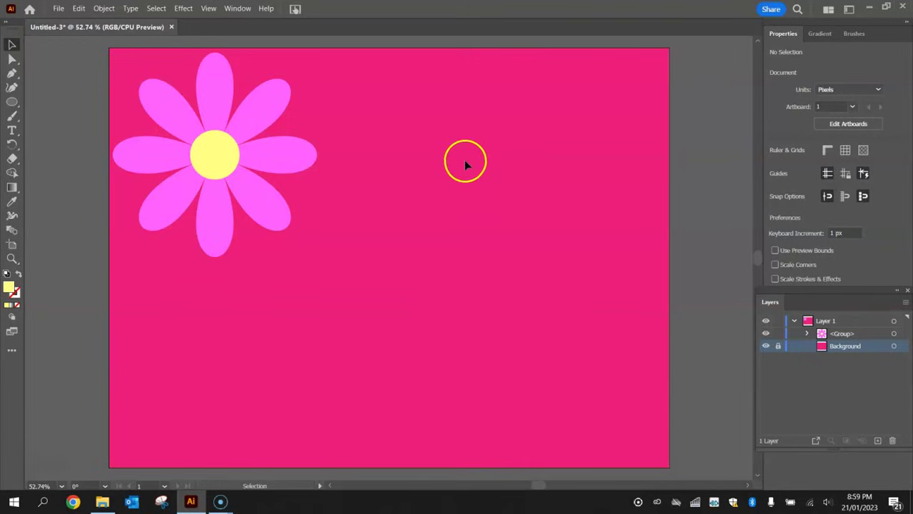
Draw a tall 44 × 170 px ellipse with an orange swatch fill right of the flower.
left_click_drag(11, 101, 72, 110)
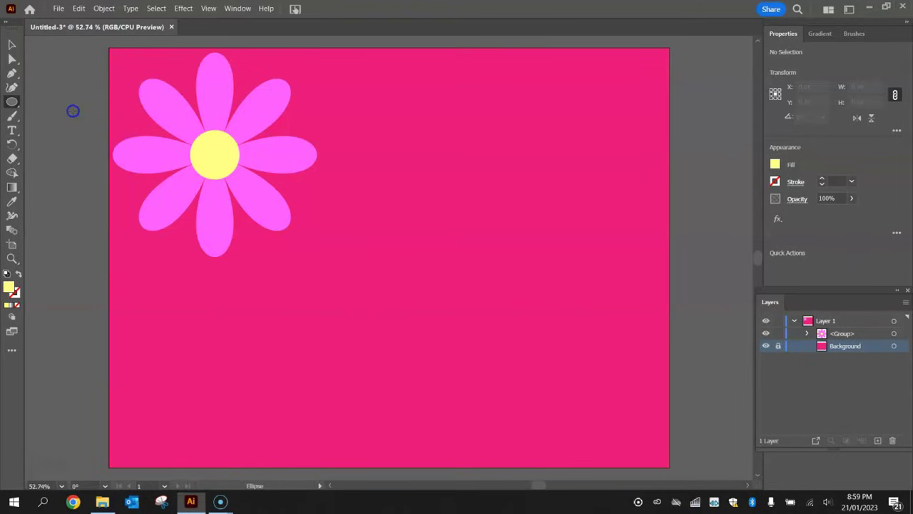
left_click(776, 165)
left_click(700, 186)
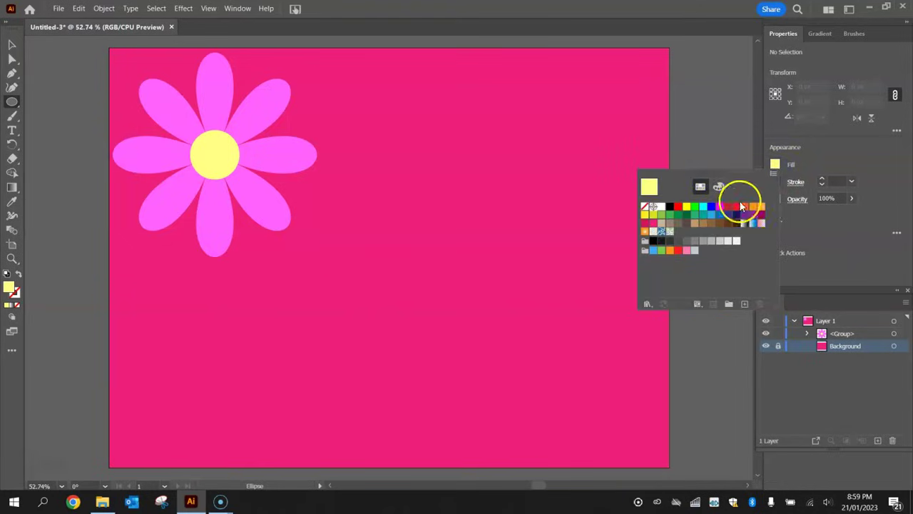
left_click(760, 206)
left_click_drag(475, 164, 500, 255)
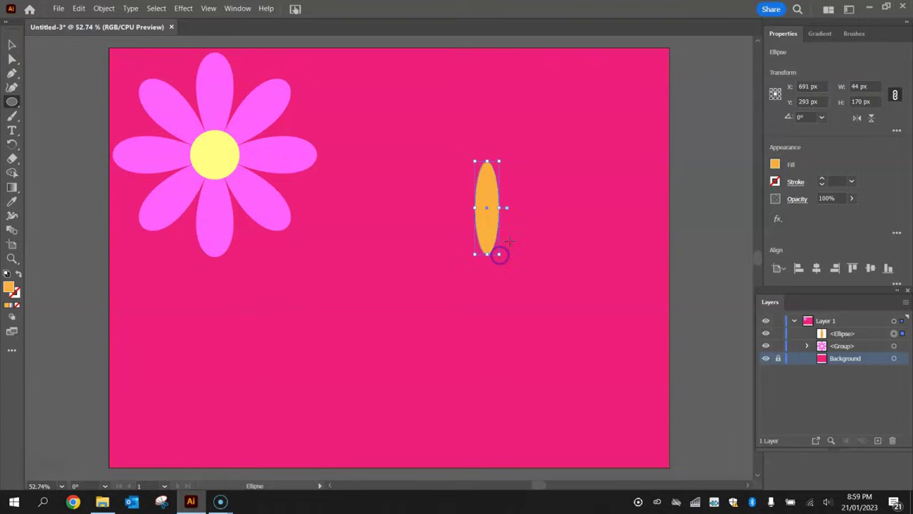
left_click(11, 44)
left_click(574, 217)
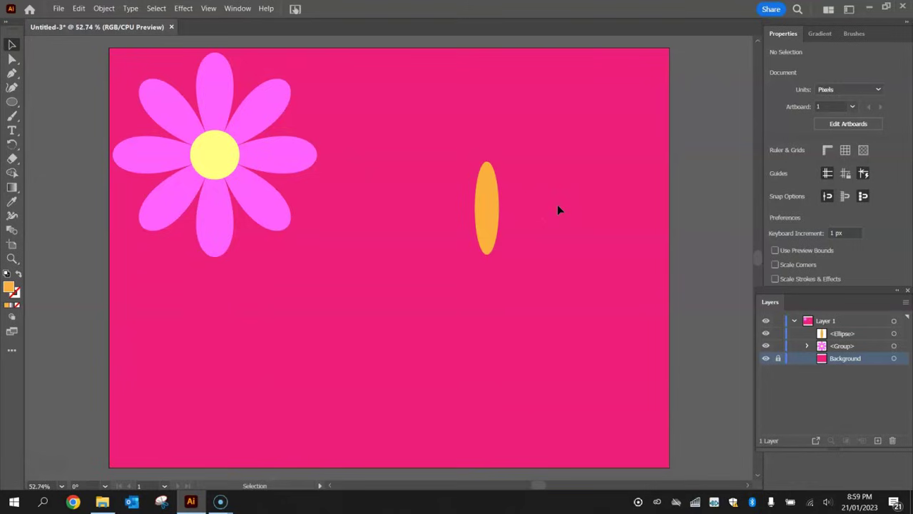
Rotate a copy of the orange ellipse 45° around a pivot point just below it.
left_click(490, 186)
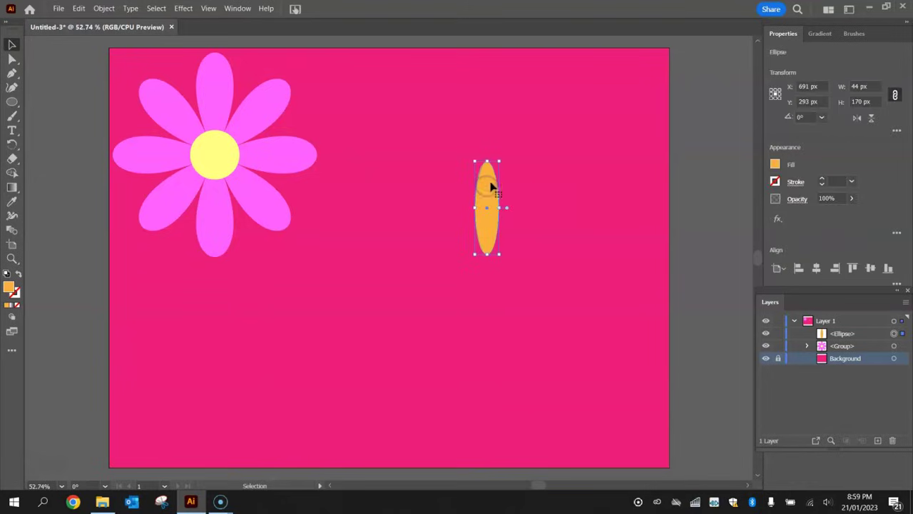
left_click(13, 145)
left_click(11, 147)
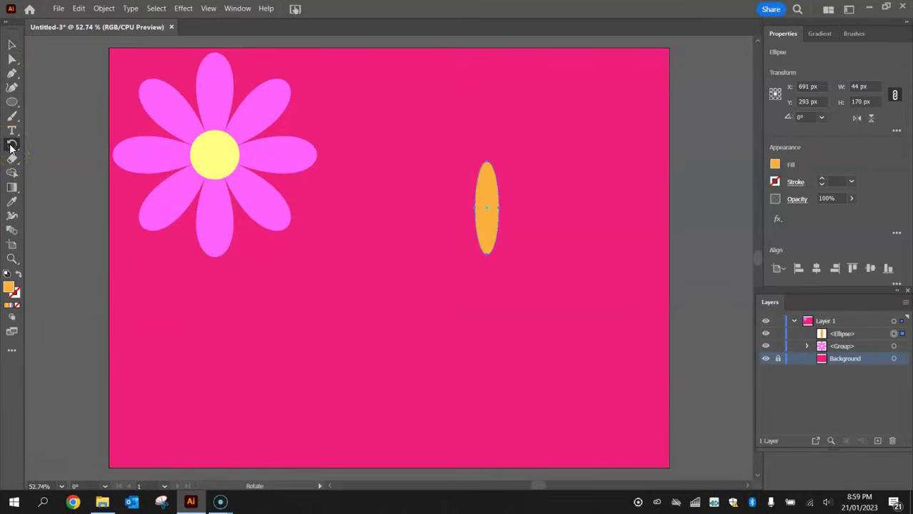
left_click(488, 280)
left_click(488, 275, "alt")
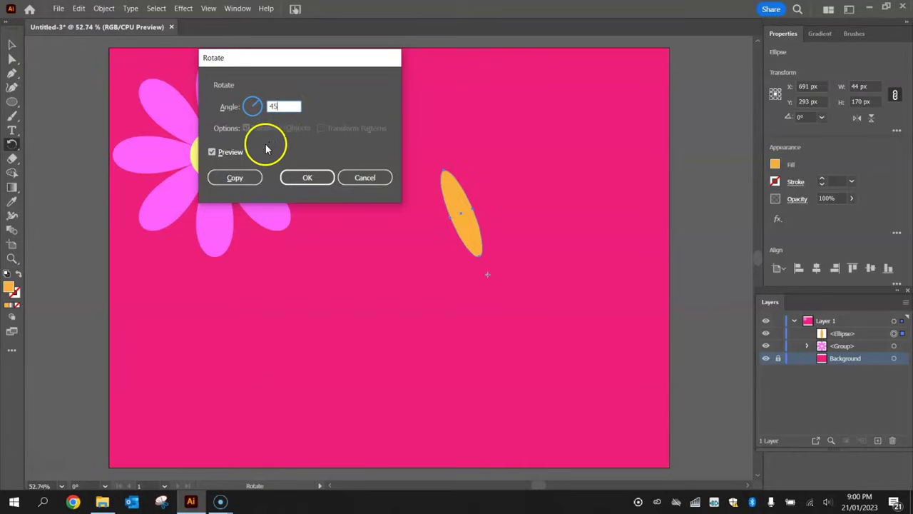
left_click(247, 180)
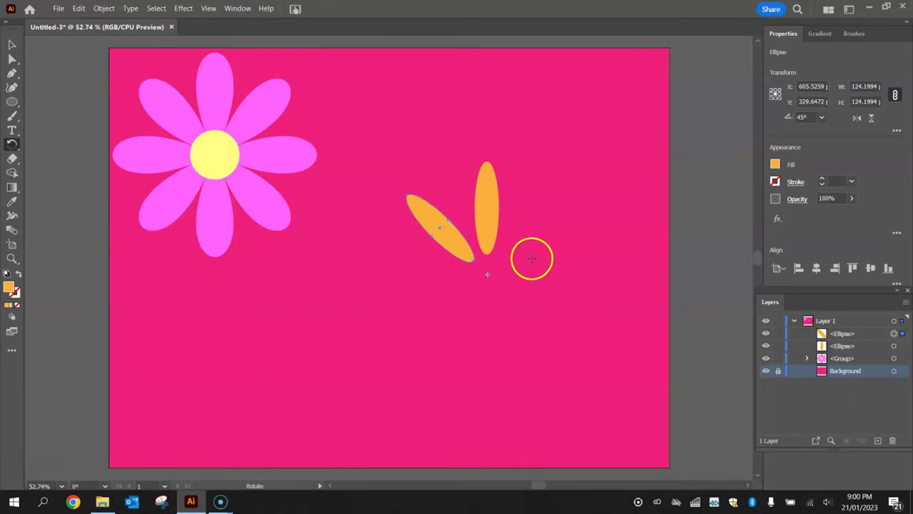
Repeat the rotated petal copy with Ctrl+D until eight orange petals ring the centre.
key("v")
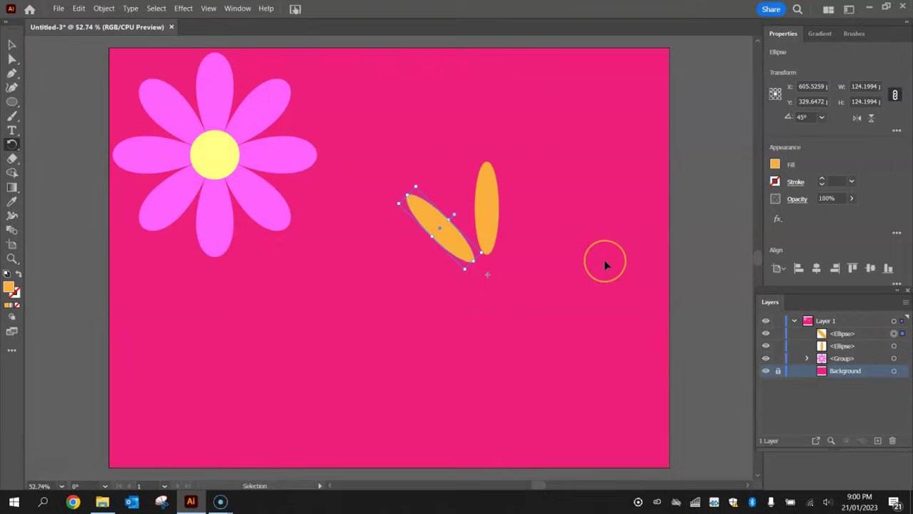
key("ctrl+d")
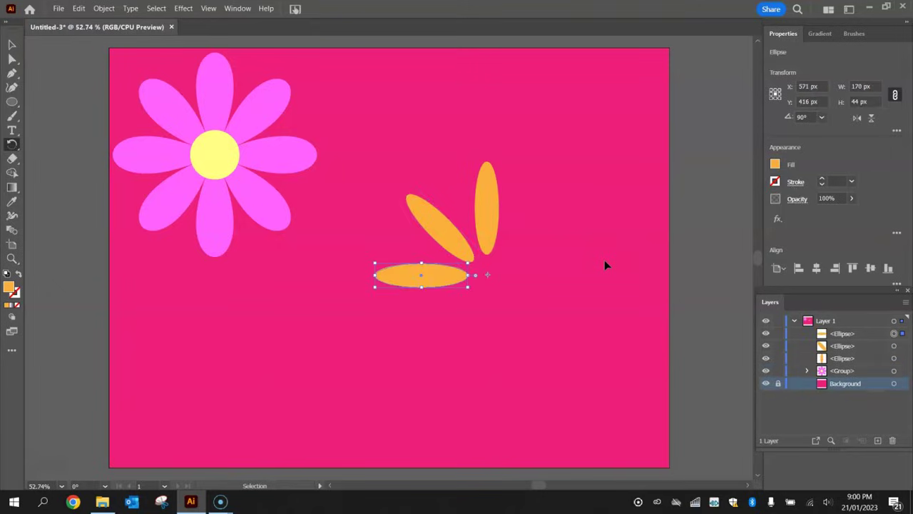
key("ctrl+d")
key("ctrl+d")
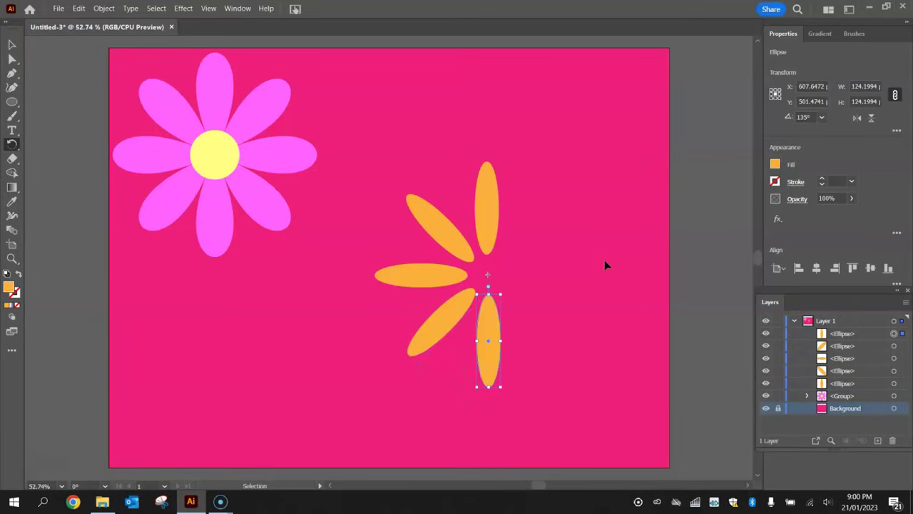
key("ctrl+d")
key("ctrl+d")
key("ctrl+d")
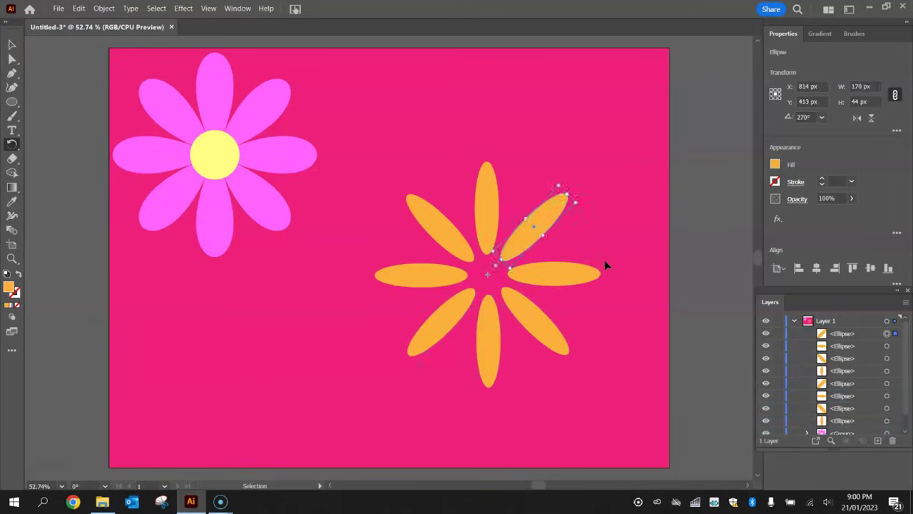
key("r")
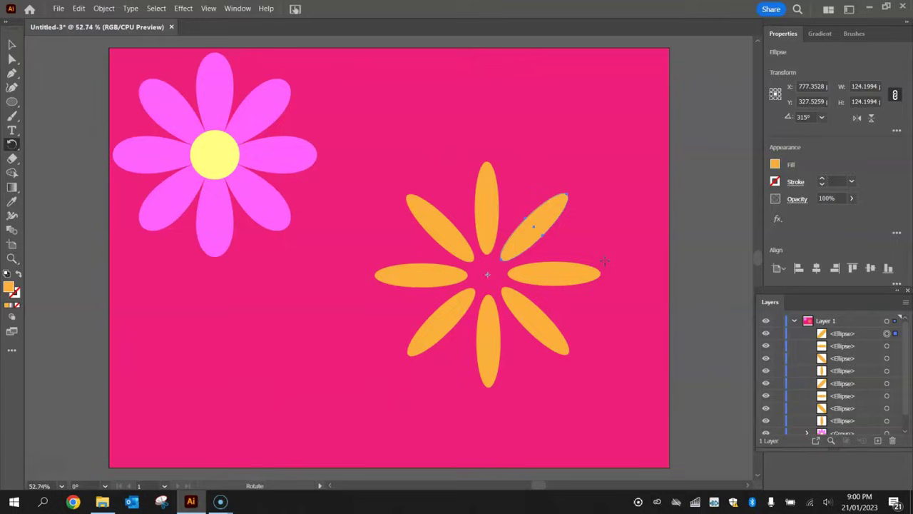
Marquee-select all eight orange petals and group them into one object.
left_click(11, 44)
left_click_drag(360, 157, 648, 414)
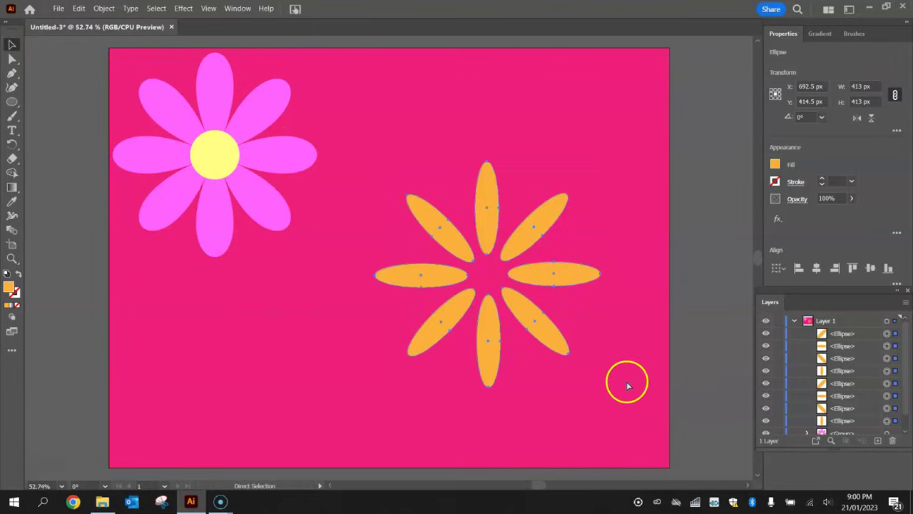
key("ctrl+g")
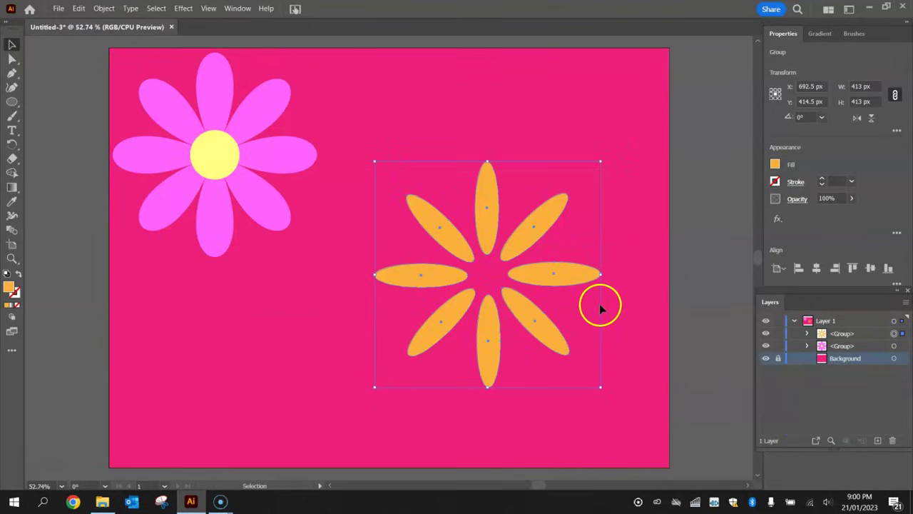
Copy the orange petal group, paste it in place over the original, and select the top copy.
left_click(77, 9)
left_click(94, 58)
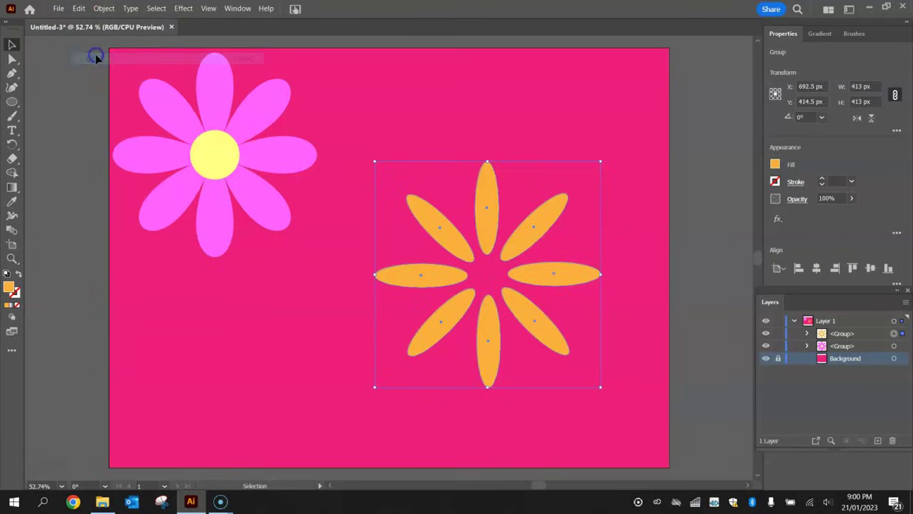
left_click(79, 9)
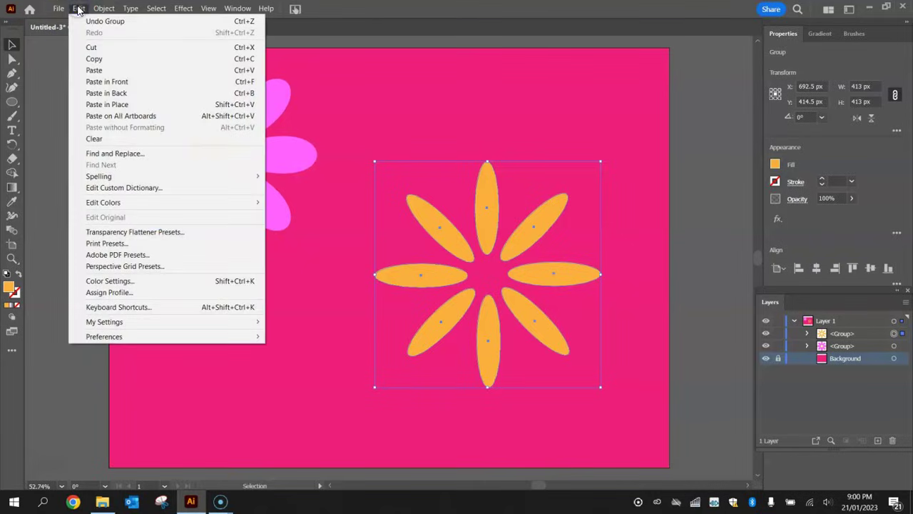
left_click(119, 105)
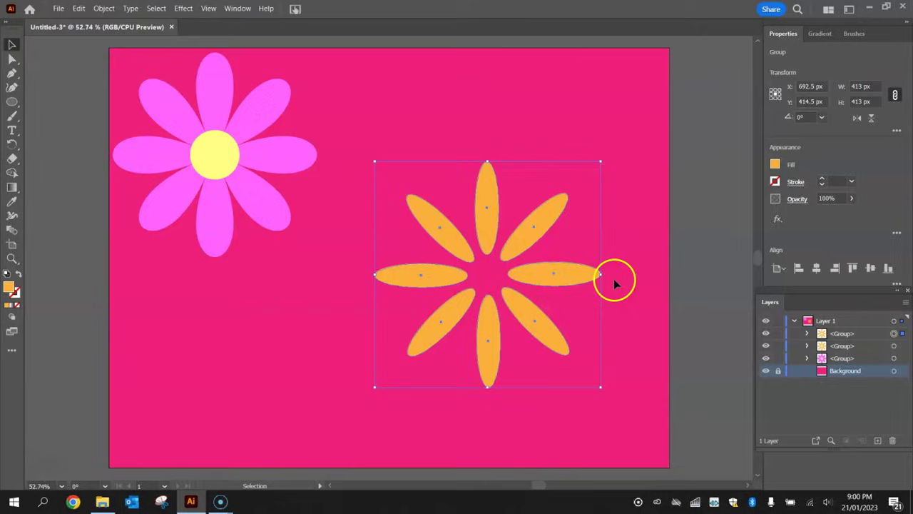
left_click(637, 191)
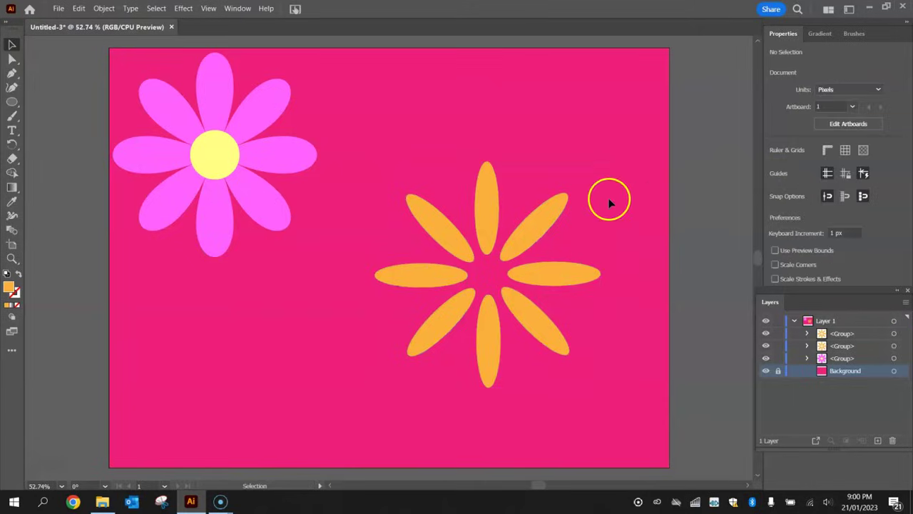
left_click(493, 208)
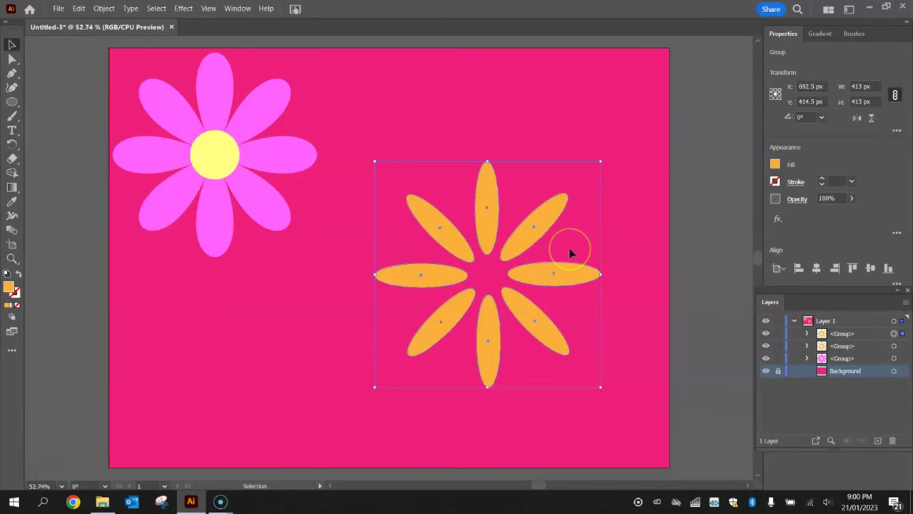
scroll(571, 252, "up", 1)
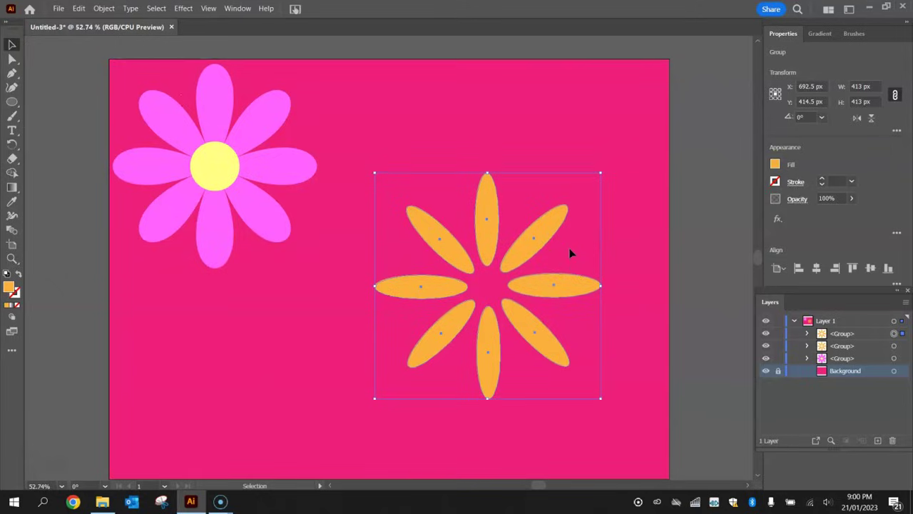
Refill the duplicate petal group with a pale yellow, FFFF61.
left_click(775, 165)
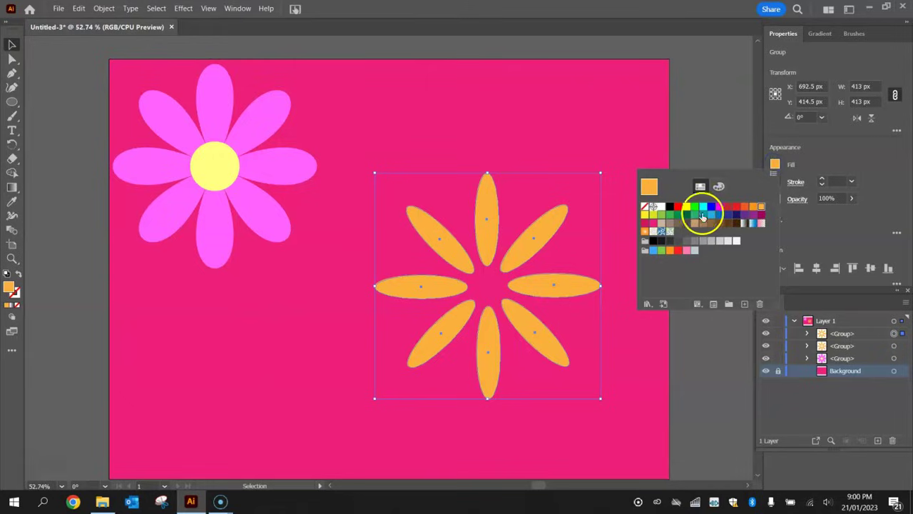
left_click(685, 207)
left_click(718, 186)
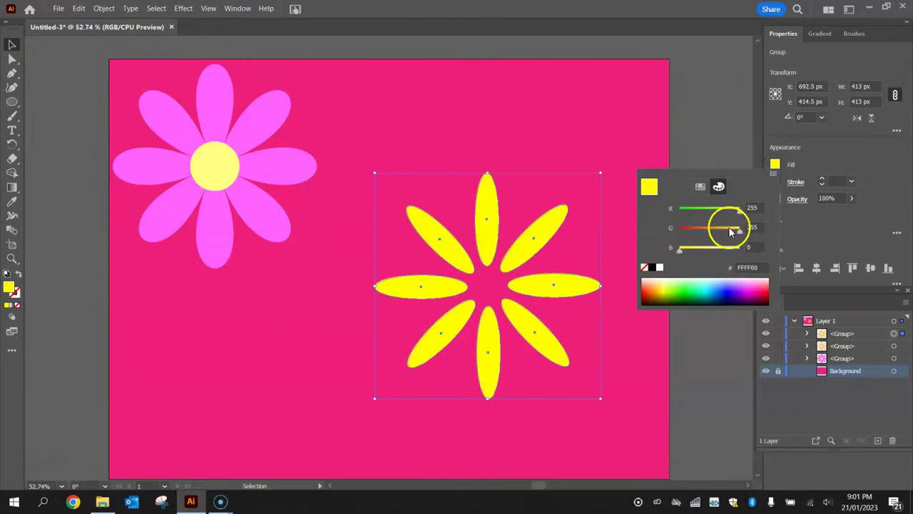
mouse_move(707, 246)
left_mouse_down()
mouse_move(693, 249)
mouse_move(702, 254)
left_mouse_up()
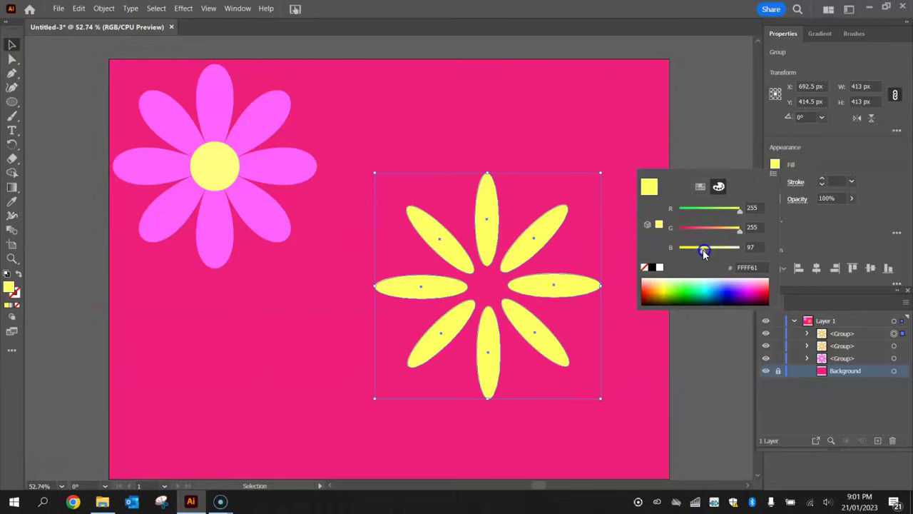
left_click(825, 149)
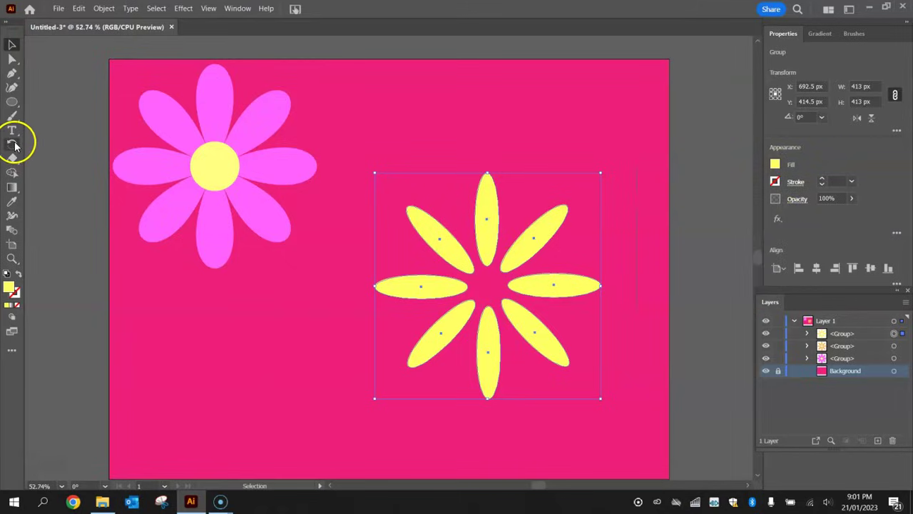
left_click(13, 144)
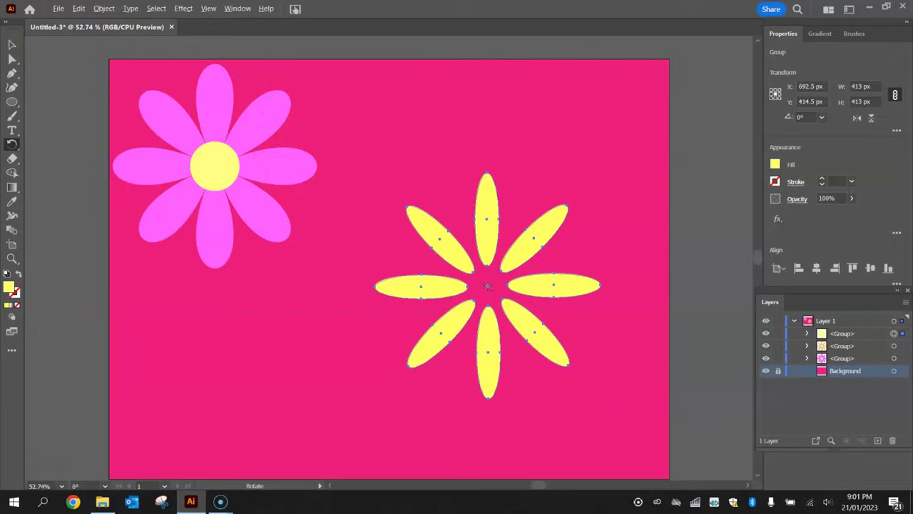
Rotate the yellow petal group by 22.5° so it alternates with the orange petals, then deselect.
left_click(487, 285, "alt")
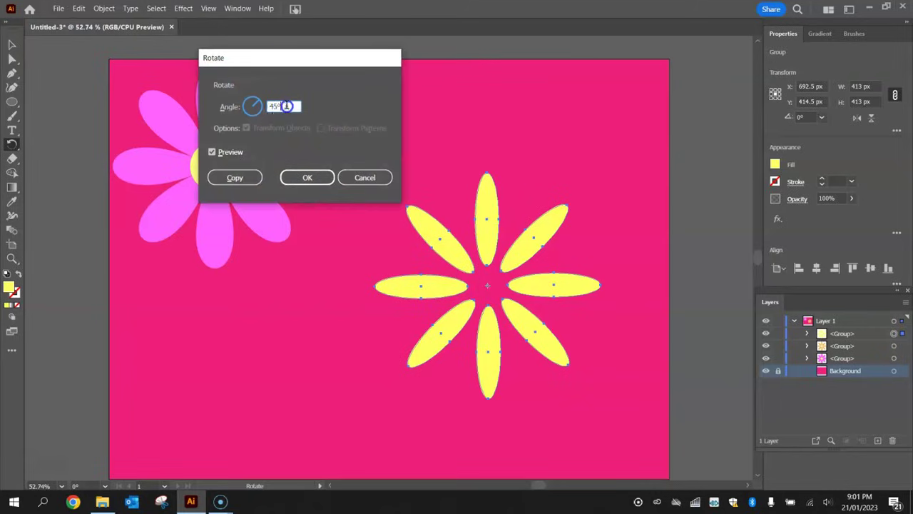
left_click_drag(283, 105, 206, 106)
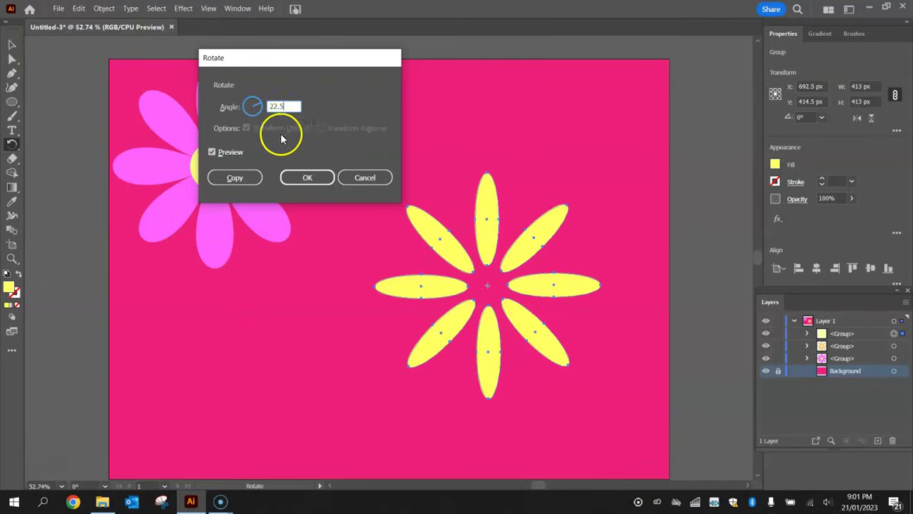
left_click(307, 179)
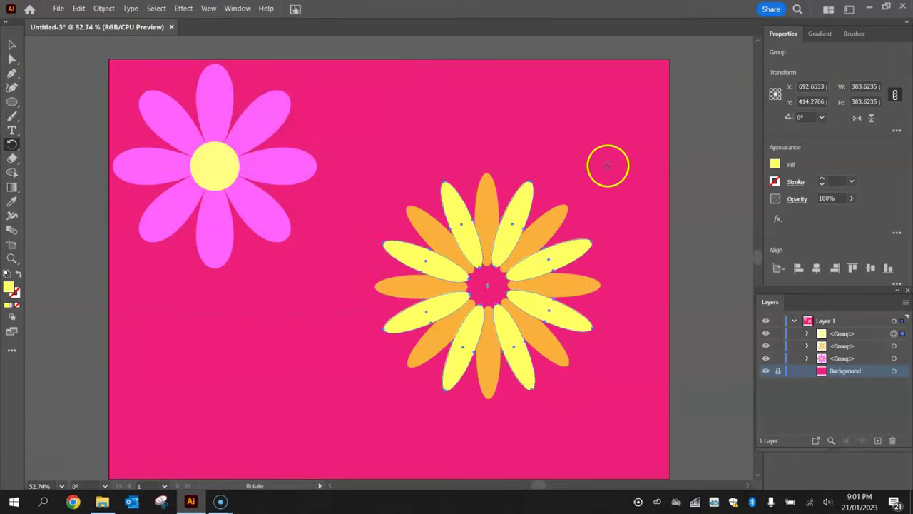
left_click(10, 45)
left_click(643, 179)
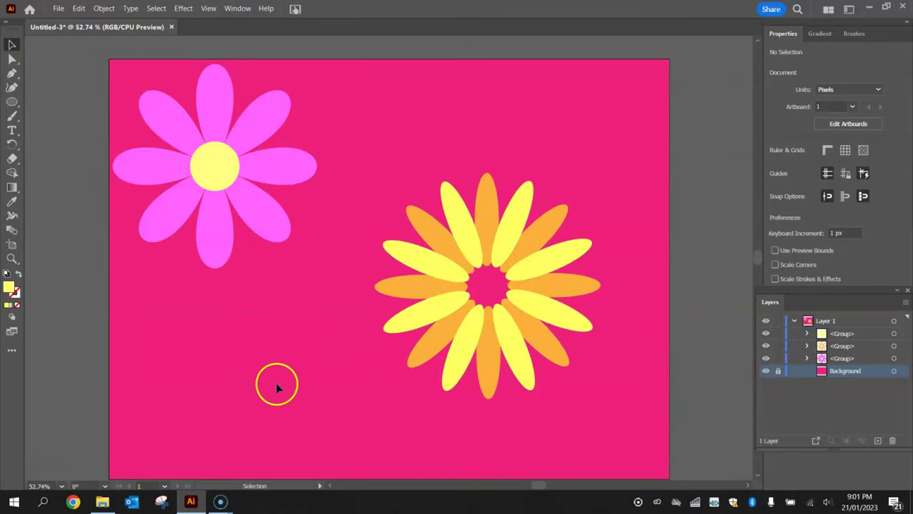
Draw a brown-filled 81 × 81 px circle over the centre of the yellow-orange flower.
left_click_drag(397, 171, 623, 394)
left_click(491, 297)
left_click_drag(11, 101, 90, 122)
left_click(776, 164)
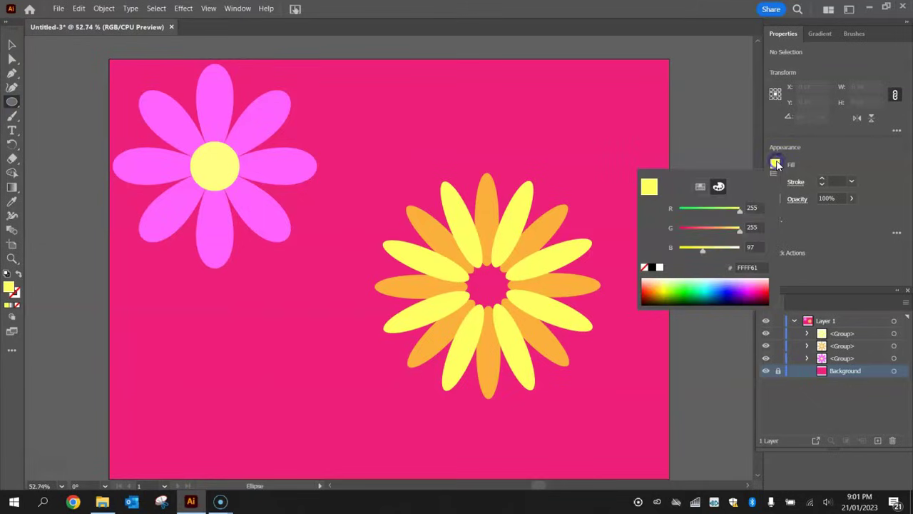
left_click(702, 185)
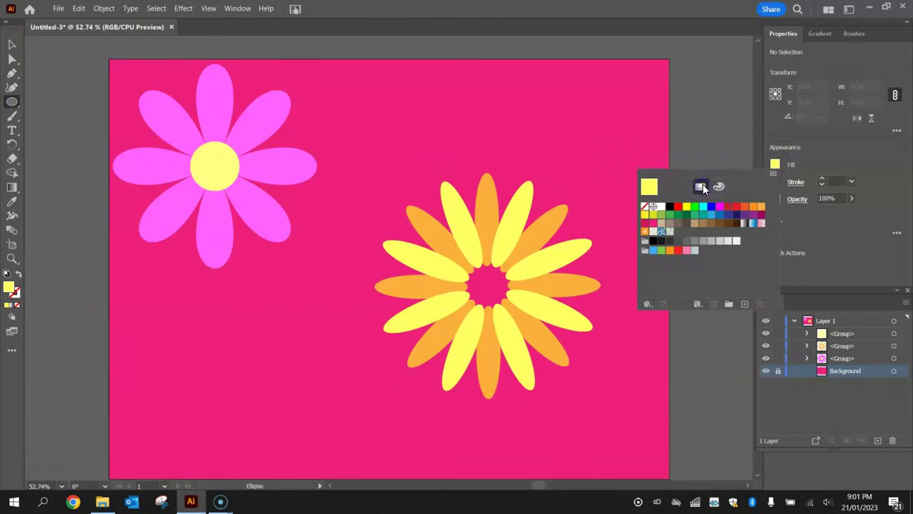
left_click(712, 225)
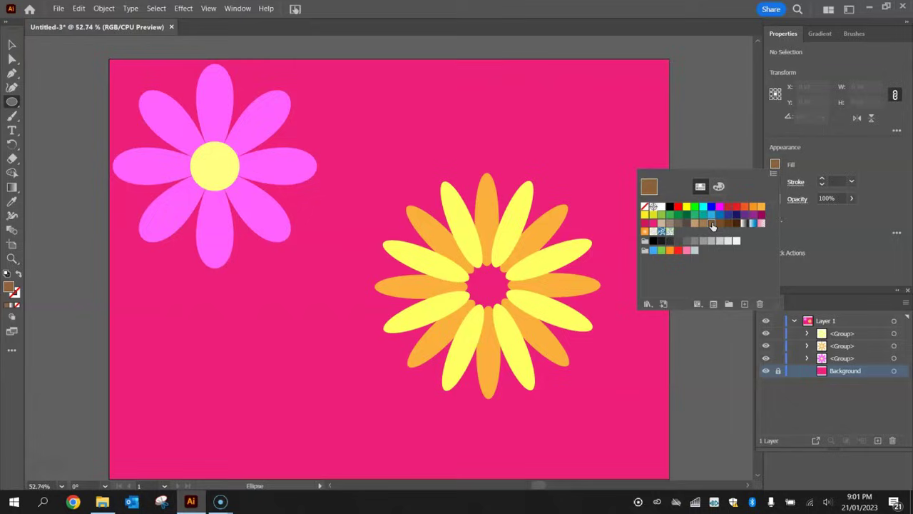
left_click(742, 224)
left_click(844, 147)
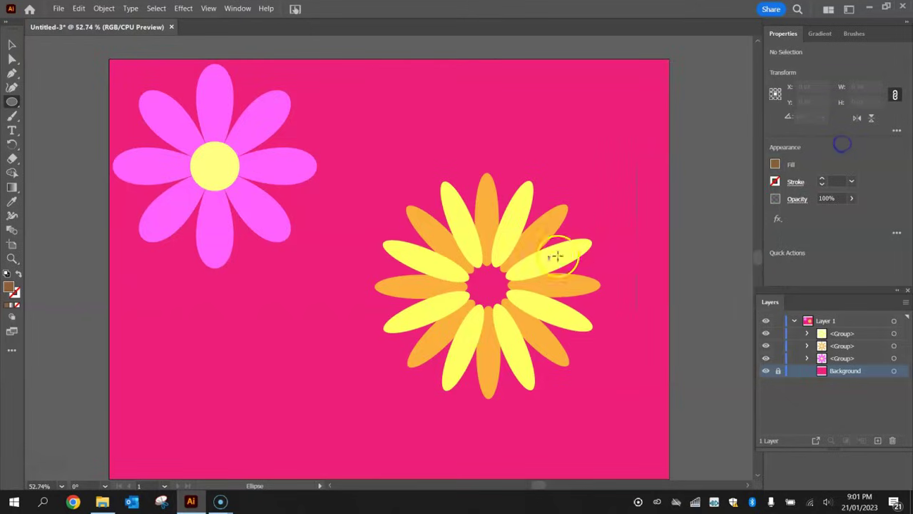
left_click_drag(476, 261, 499, 285)
left_click(12, 44)
Align the brown circle and petals on horizontal and vertical centres, then reselect the circle.
left_click(493, 286)
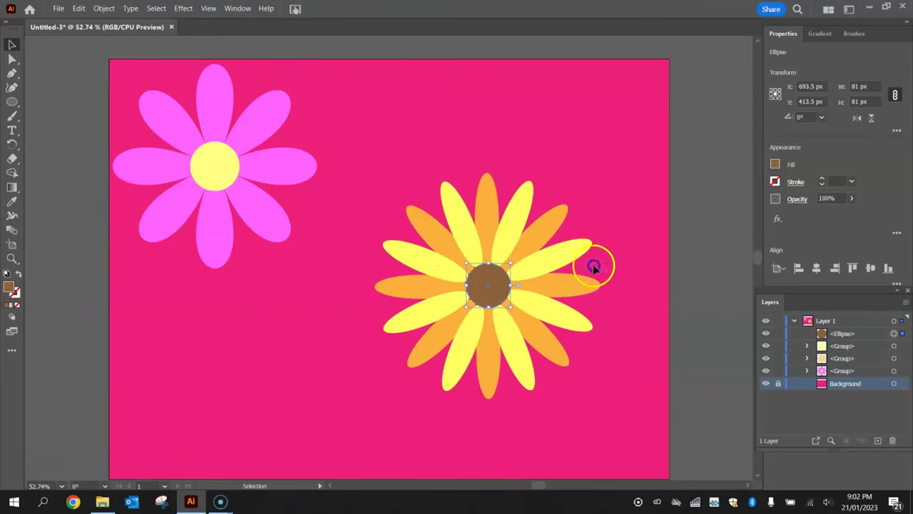
left_click_drag(381, 339, 433, 333)
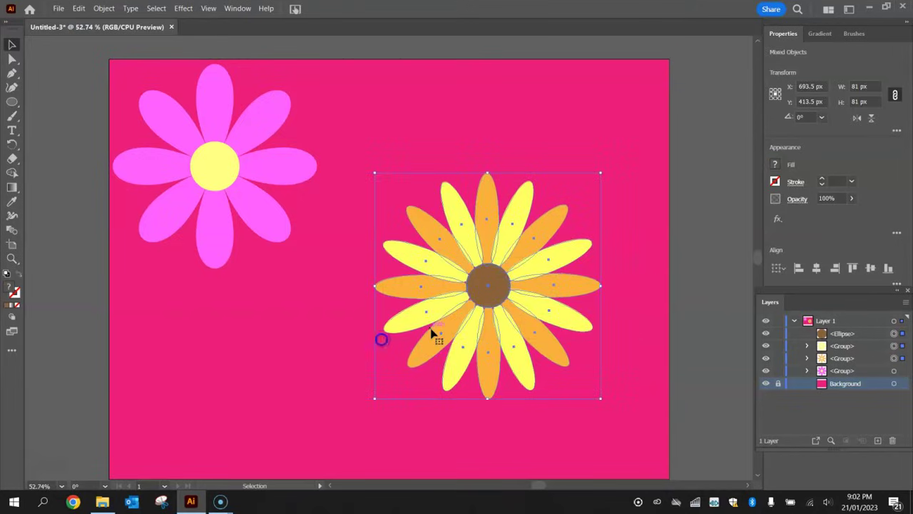
left_click(817, 270)
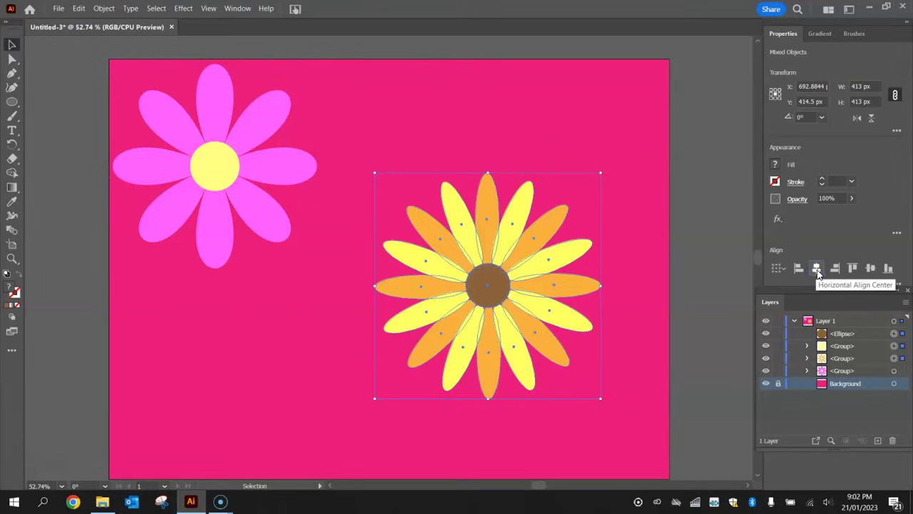
left_click(870, 270)
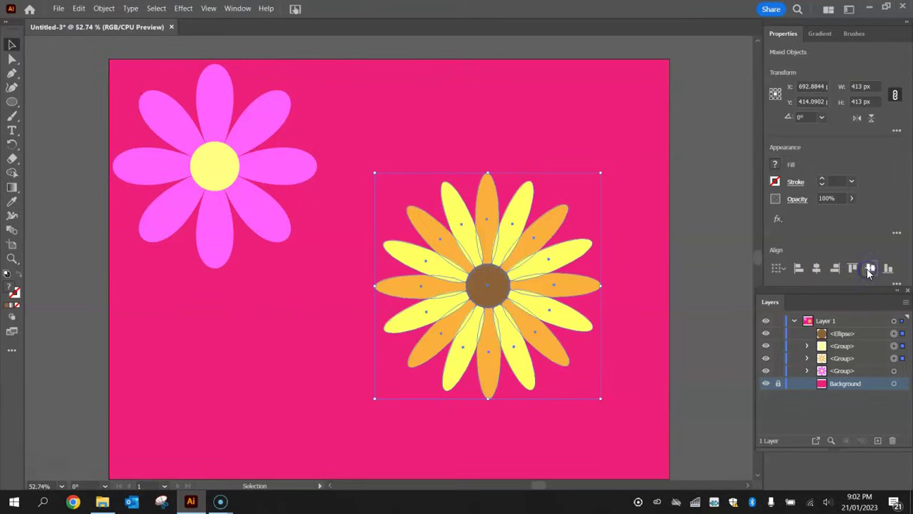
left_click(611, 285)
left_click(489, 291)
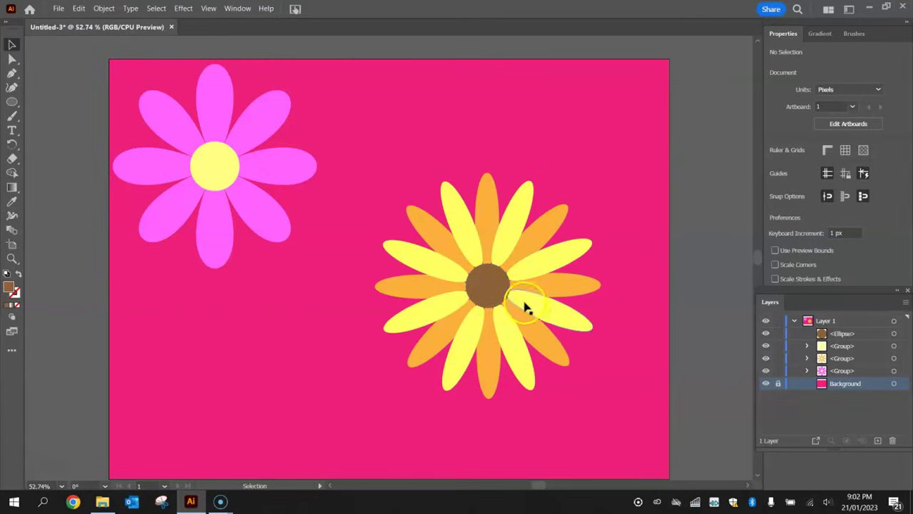
left_click(669, 297)
left_click(492, 279)
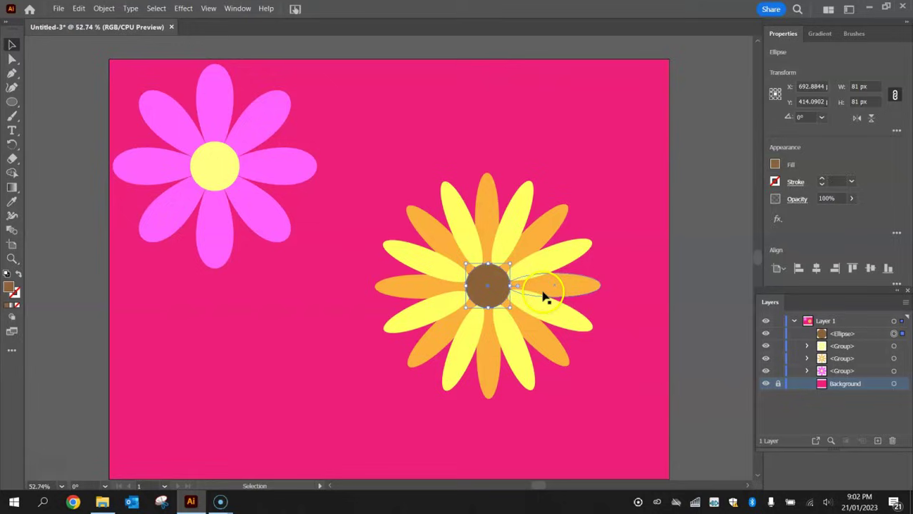
left_click(496, 284)
Create a 10 px offset path around the brown centre circle.
left_click(489, 281)
left_click(100, 9)
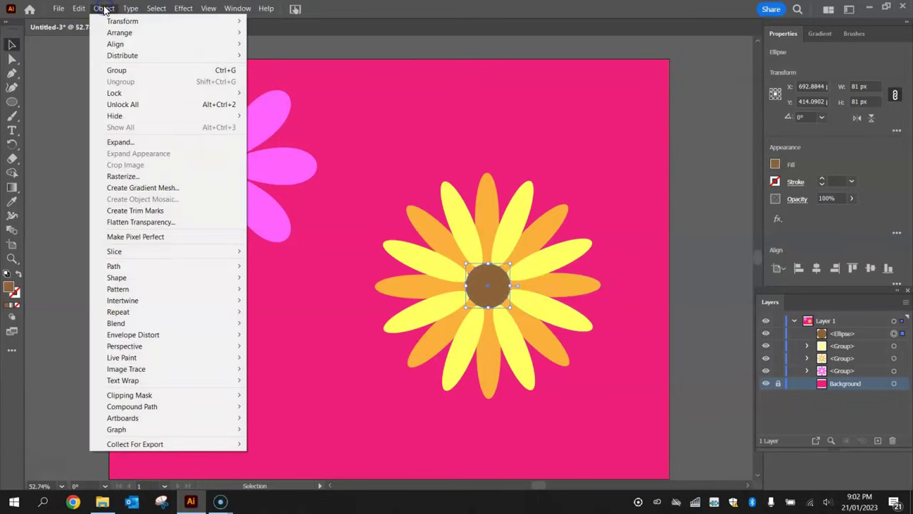
mouse_move(122, 266)
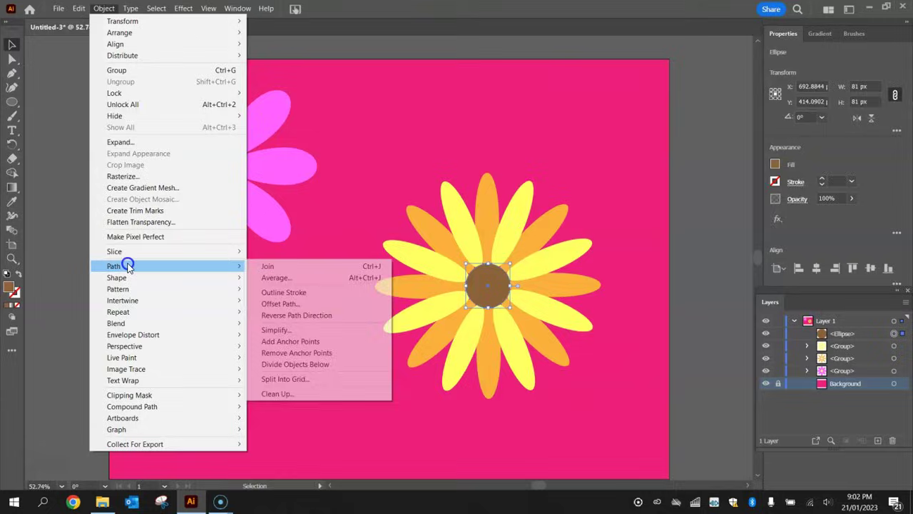
left_click(296, 304)
left_click_drag(408, 189, 224, 104)
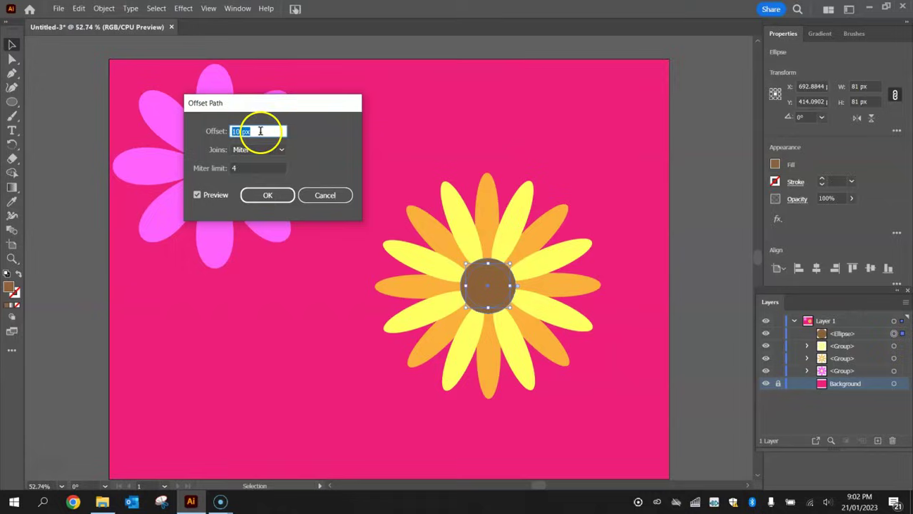
key("Tab")
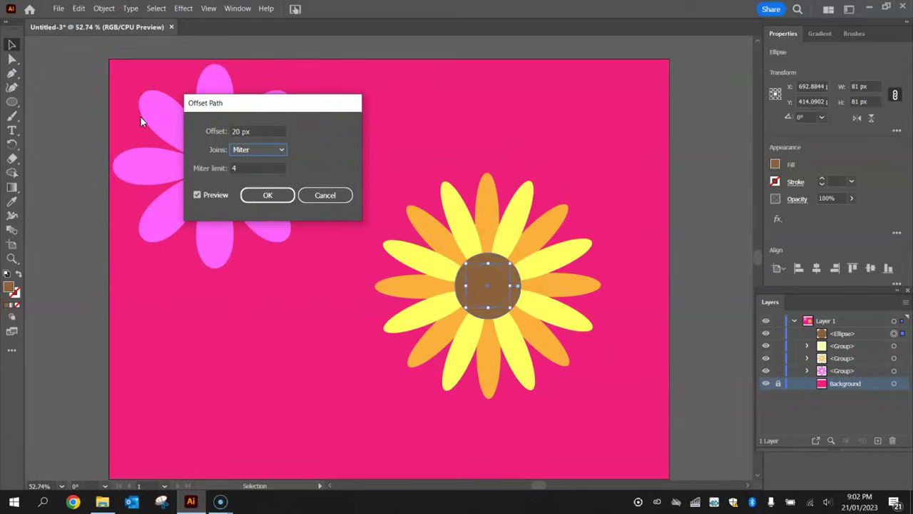
key("shift+Tab")
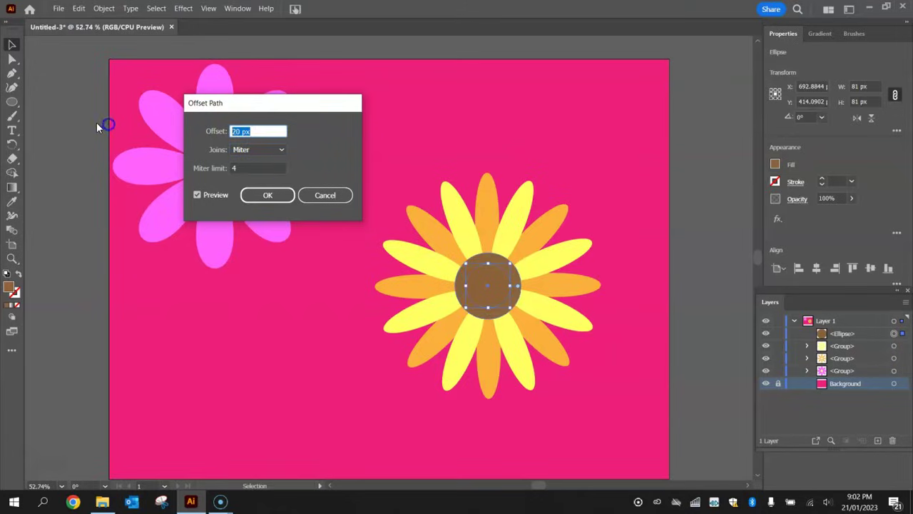
type("10")
key("Tab")
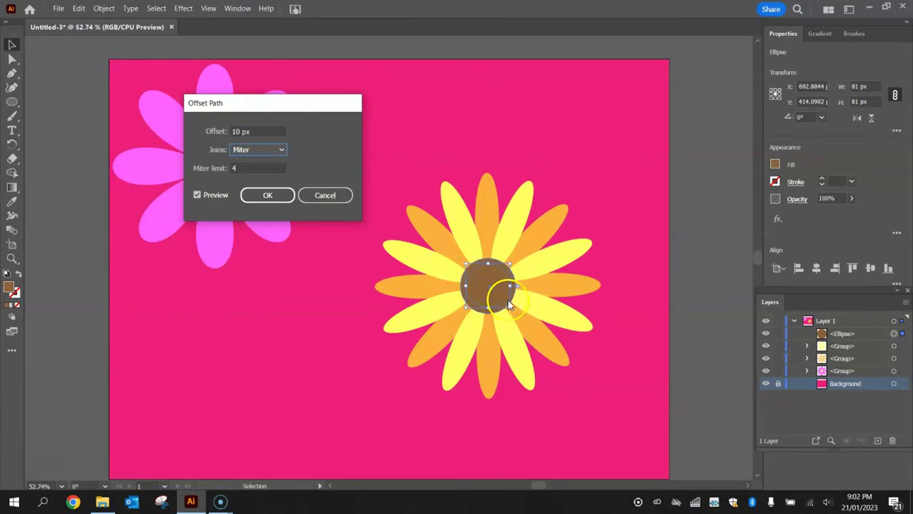
left_click(265, 195)
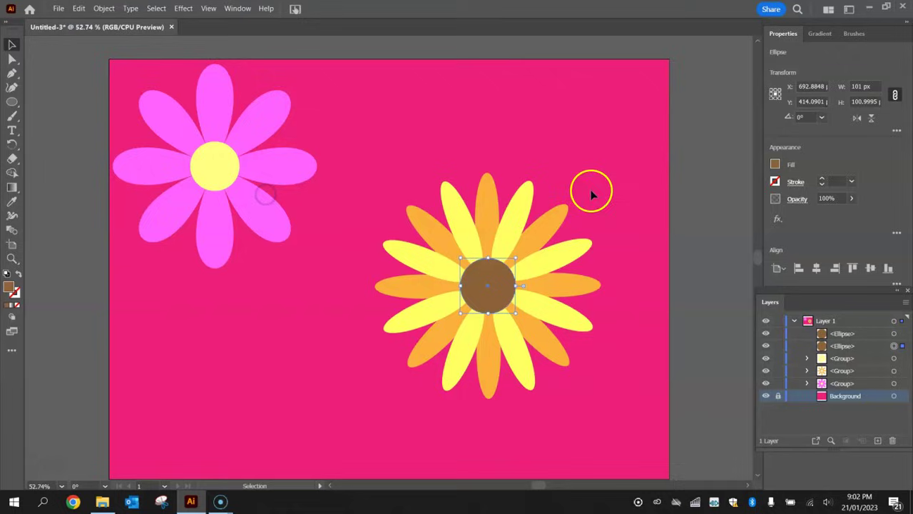
Fill the new 101 px ring with a lighter brown and deselect it.
left_click(775, 164)
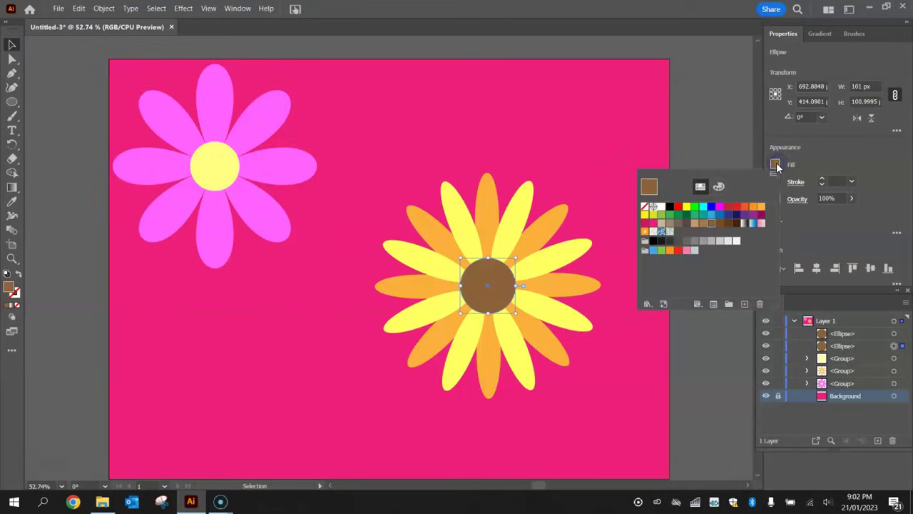
left_click(704, 226)
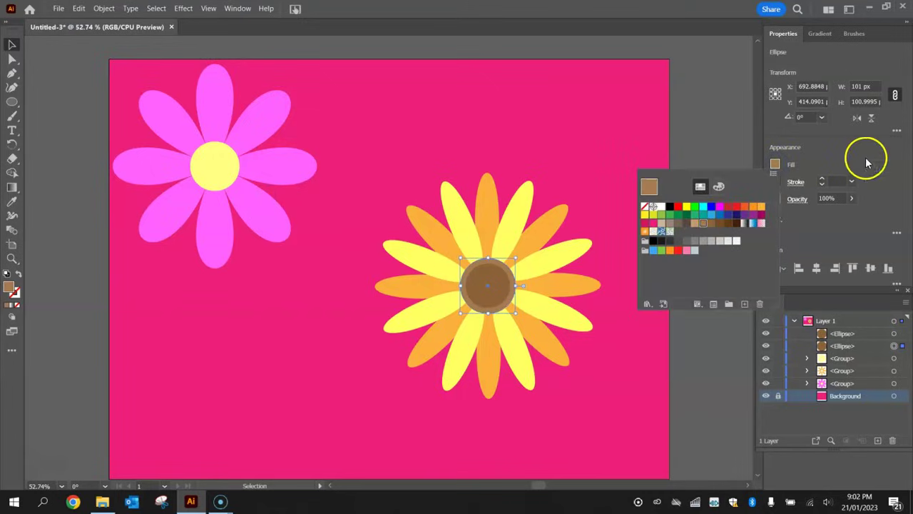
left_click(869, 155)
left_click(689, 278)
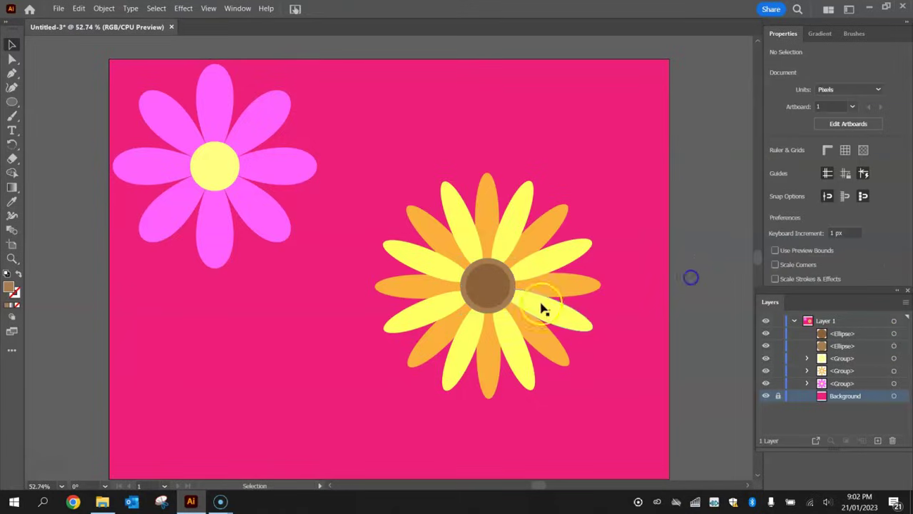
Offset the outer brown ring by another 10 px to make a 121 px ring.
left_click(495, 262)
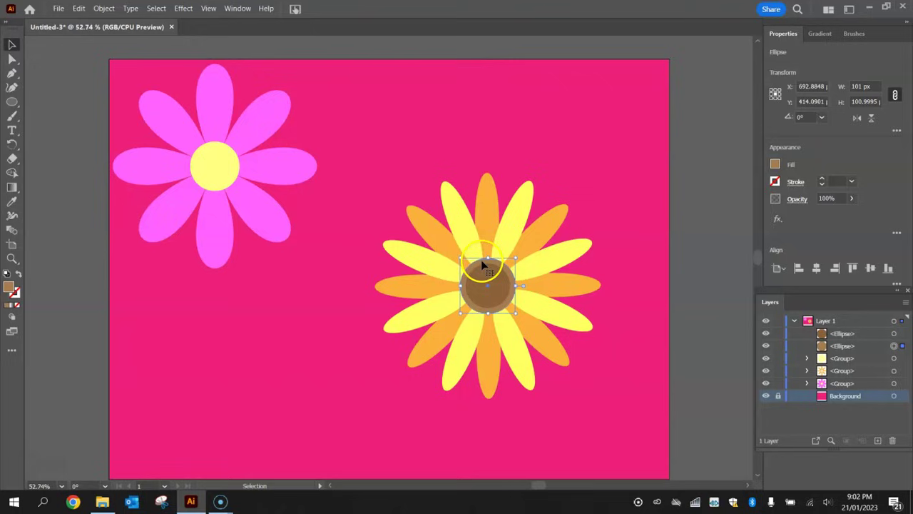
left_click(104, 9)
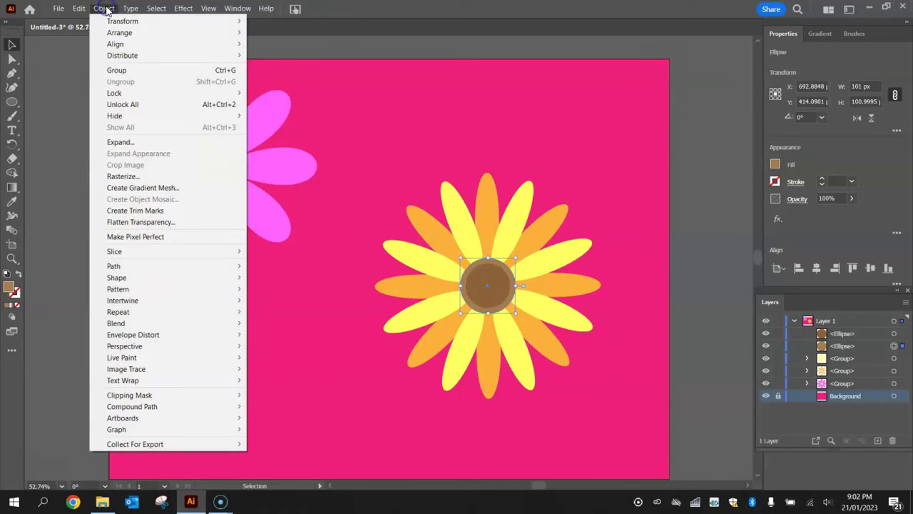
mouse_move(147, 265)
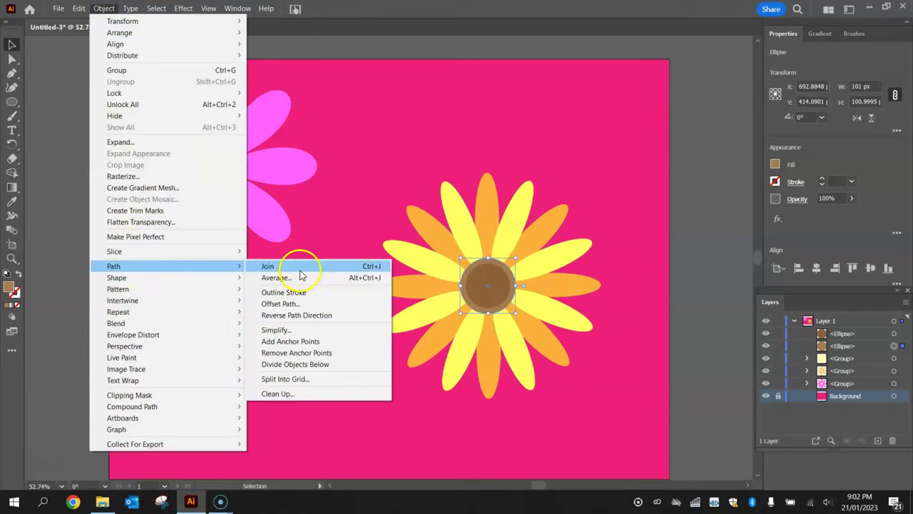
left_click(306, 303)
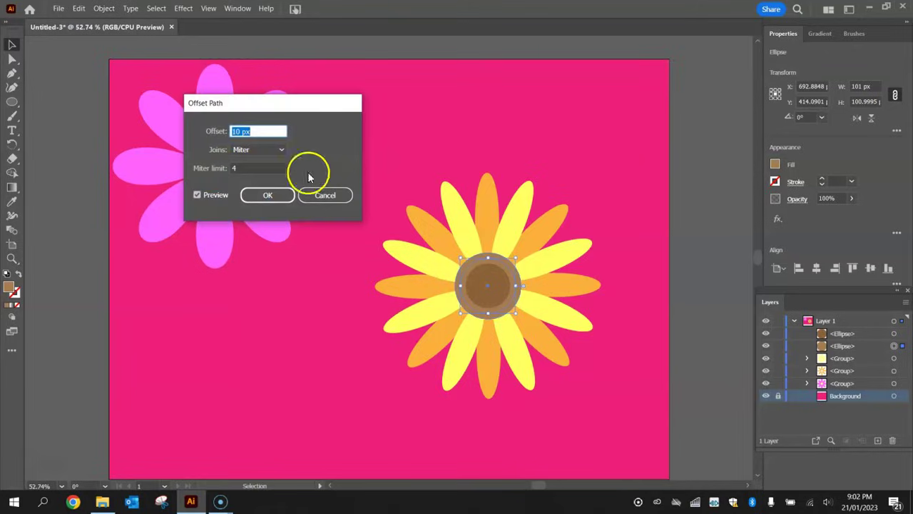
left_click(252, 132)
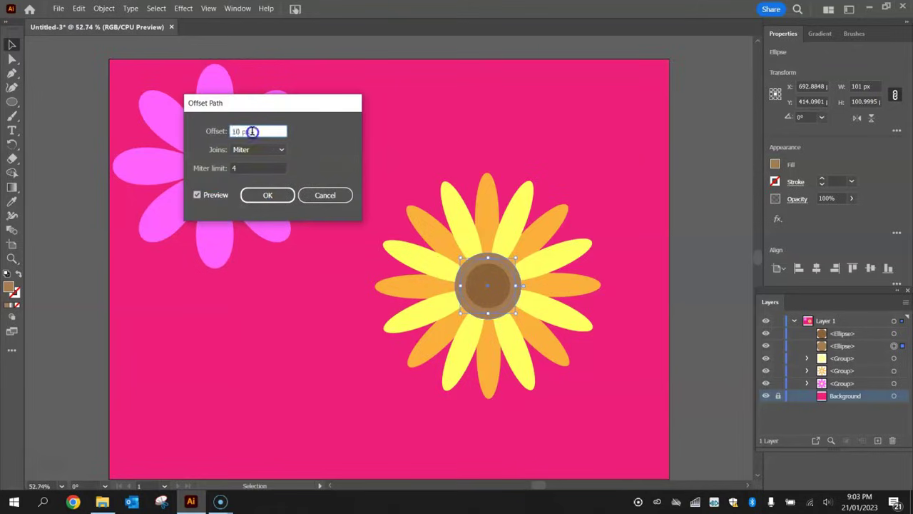
left_click(277, 197)
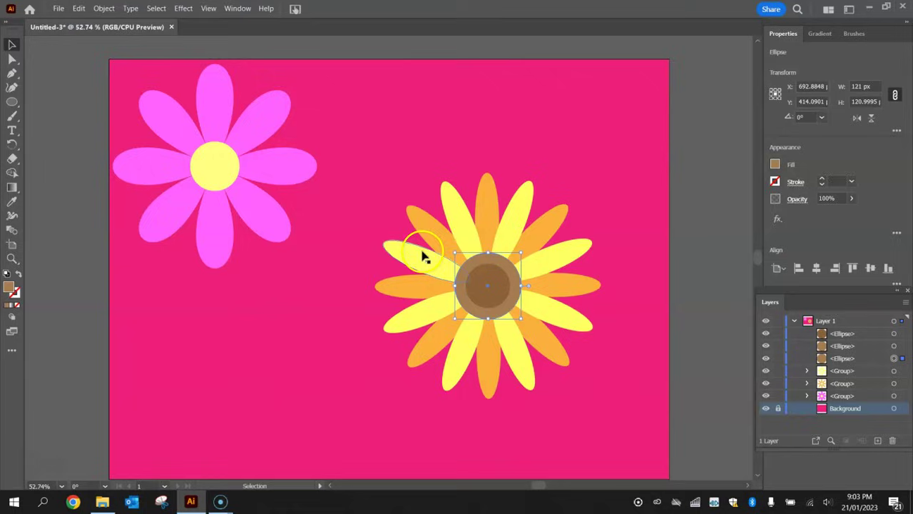
Fill the outermost ring with a light tan swatch.
left_click(775, 163)
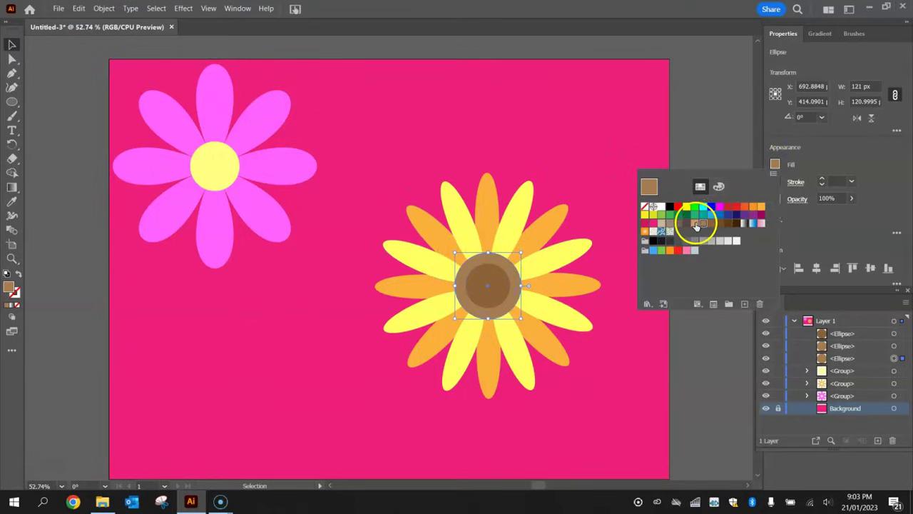
left_click(695, 222)
left_click(682, 340)
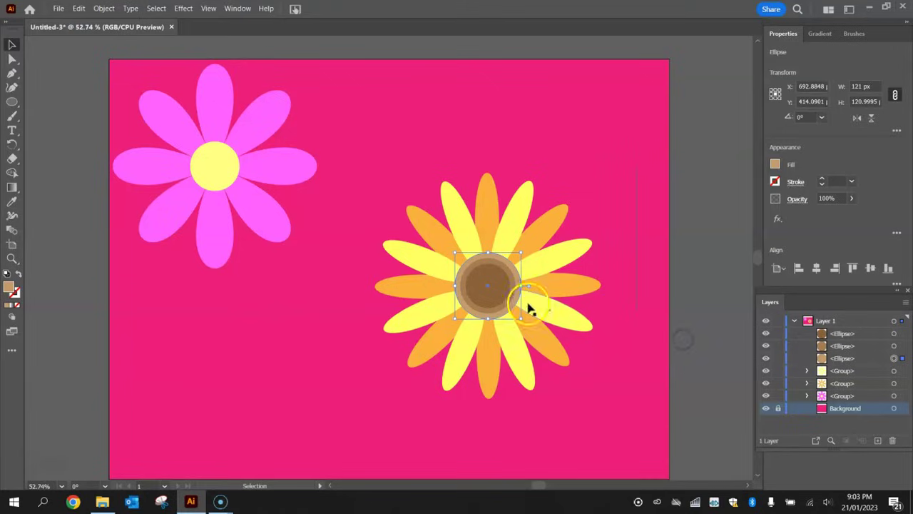
Zoom in and select all three stacked centre circles.
scroll(483, 282, "up", 5)
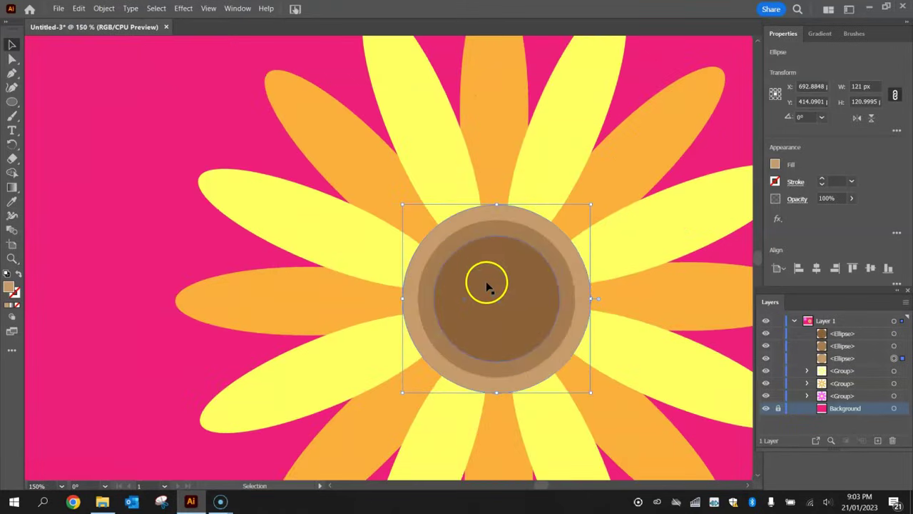
left_click(734, 150)
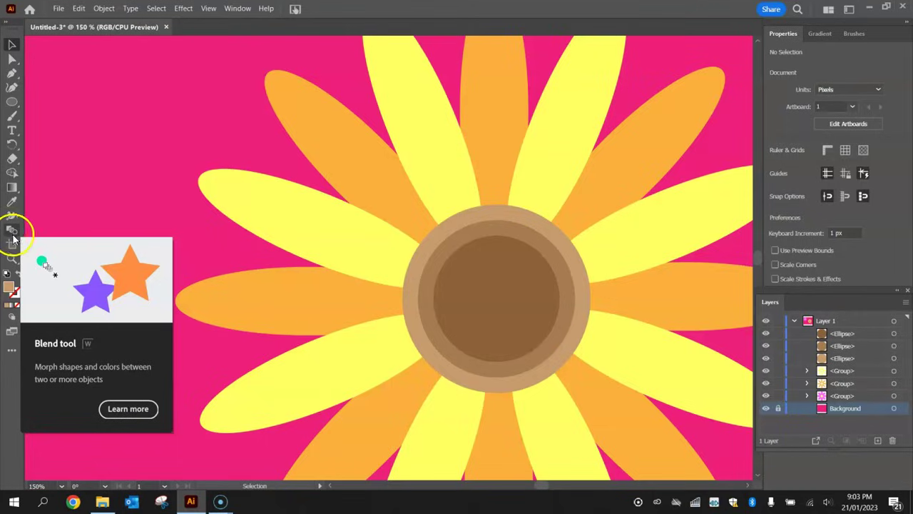
left_click(502, 278)
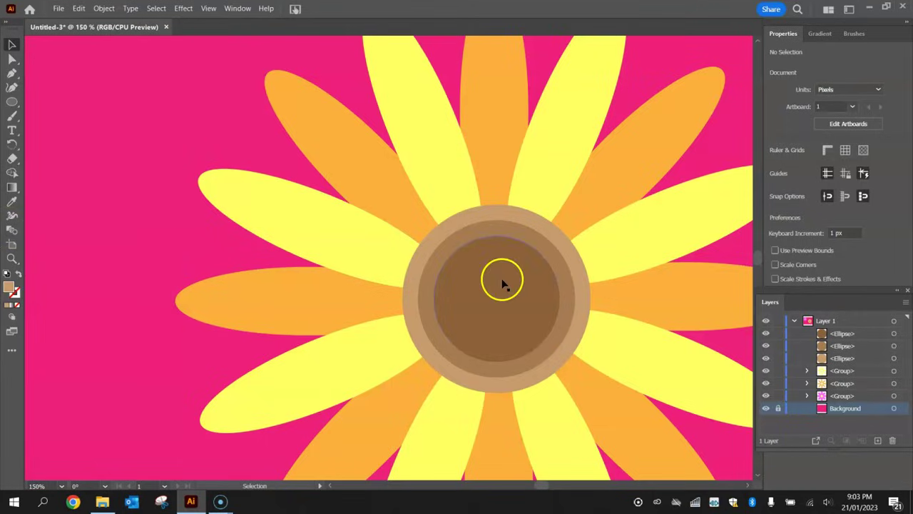
left_click(447, 257, "shift")
left_click(428, 254, "shift")
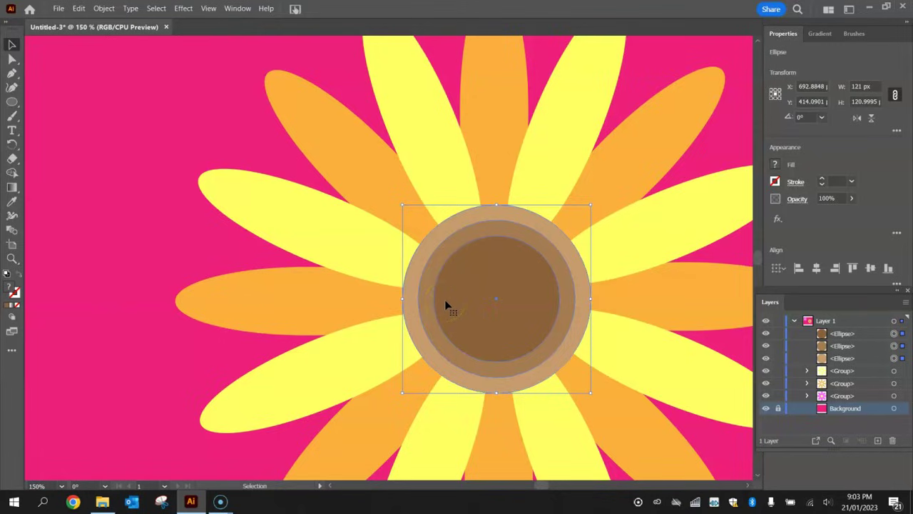
left_click(468, 265)
Blend the inner circle, middle ring and outer tan ring with the Blend tool, then deselect.
left_click(13, 230)
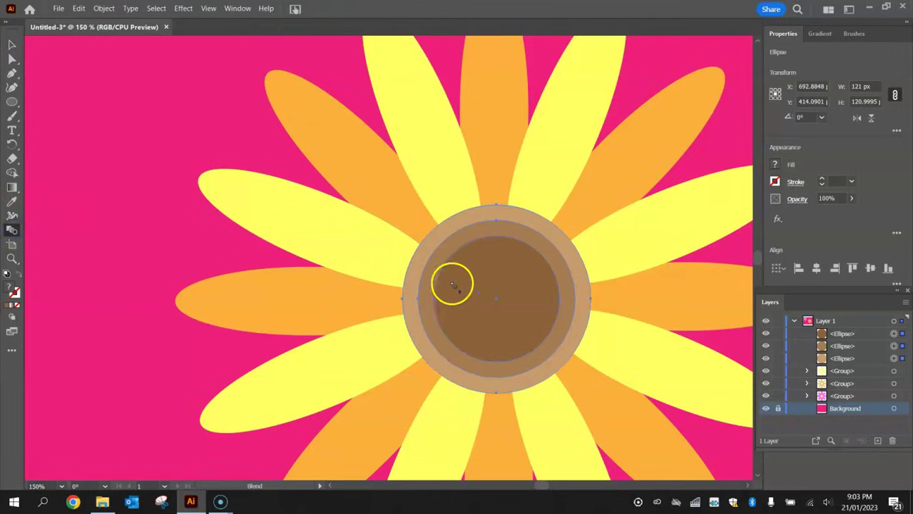
left_click(472, 259)
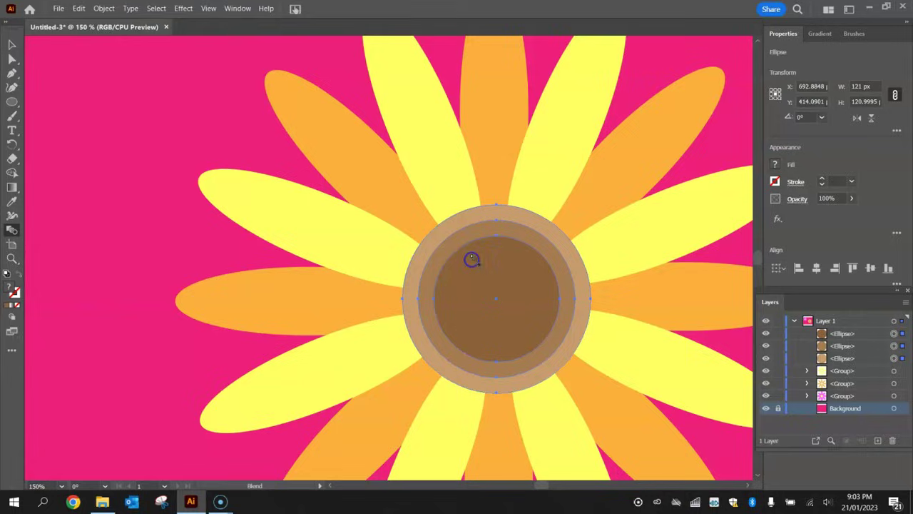
left_click(467, 238)
left_click(464, 222)
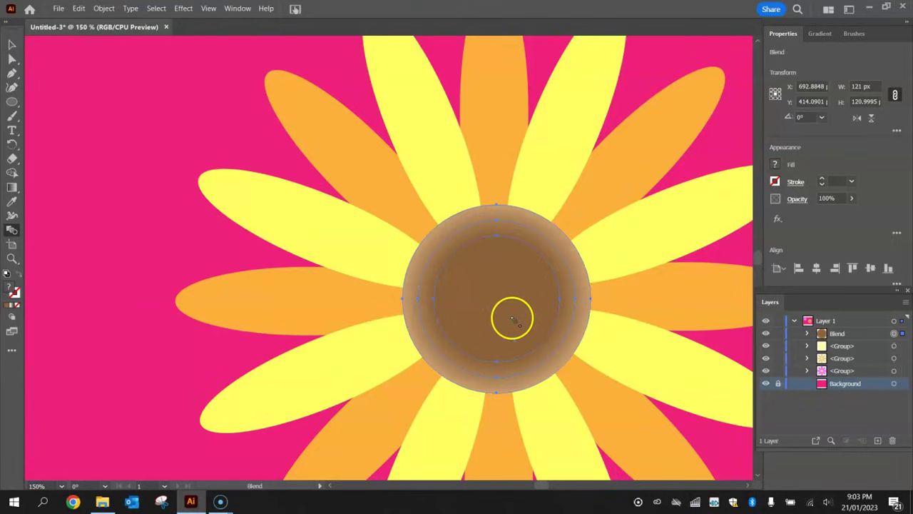
left_click(12, 44)
left_click(86, 69)
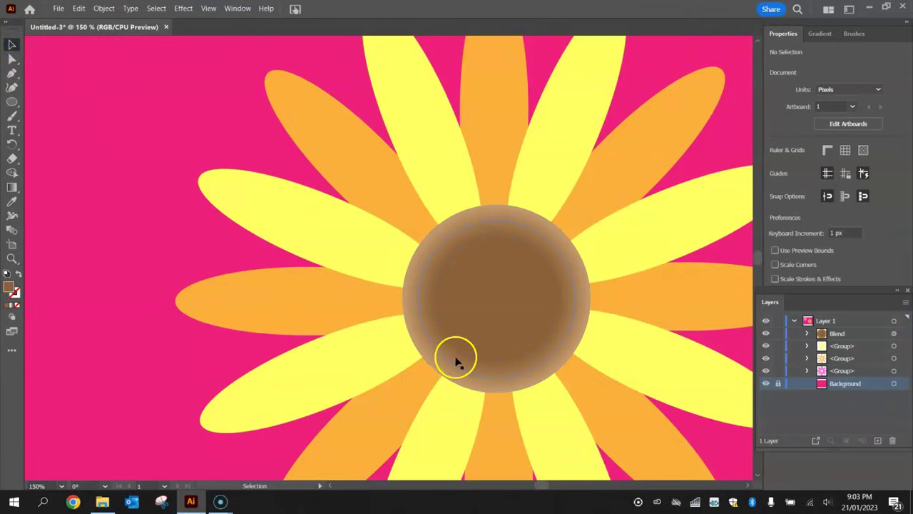
Fit the artboard in view and group all parts of the yellow flower.
key("ctrl+0")
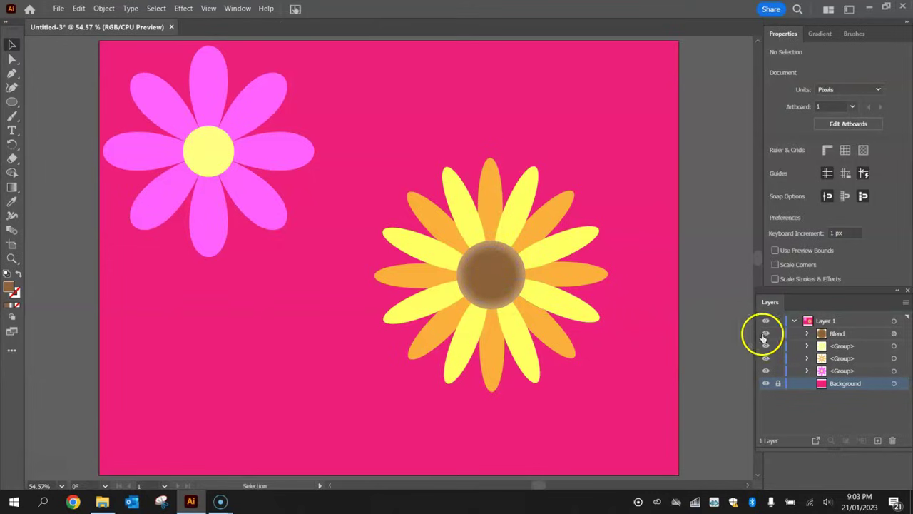
left_click_drag(379, 157, 631, 401)
key("ctrl+g")
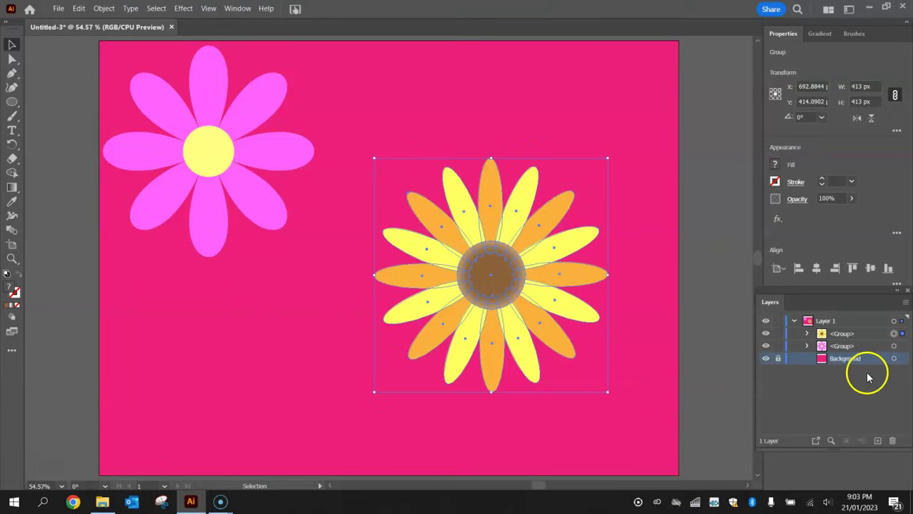
Rename the flower groups in Layers to 'Yellow Flower' and 'Pink Flower'.
double_click(845, 334)
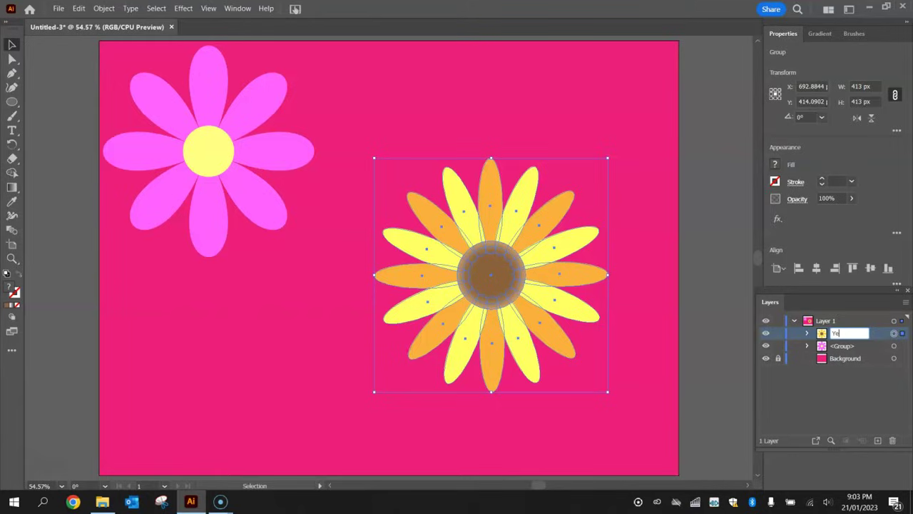
type("Yellow Flower")
key("Return")
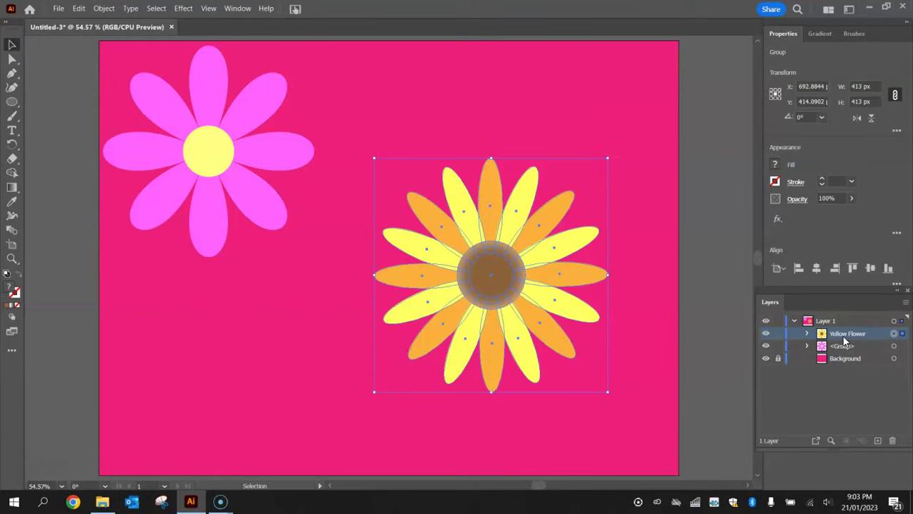
double_click(843, 346)
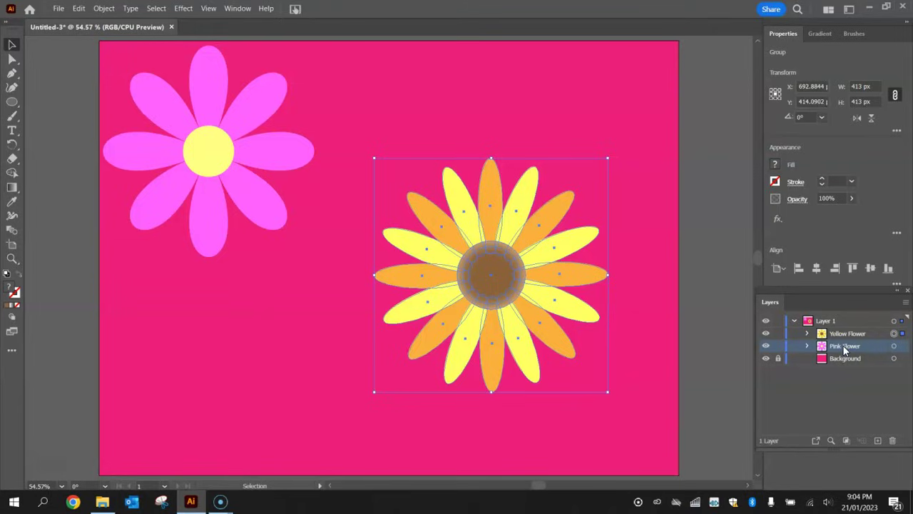
type("Pink Flower")
left_click(845, 386)
Select both flowers and move them down and to the right.
left_click(605, 276)
left_click(660, 147)
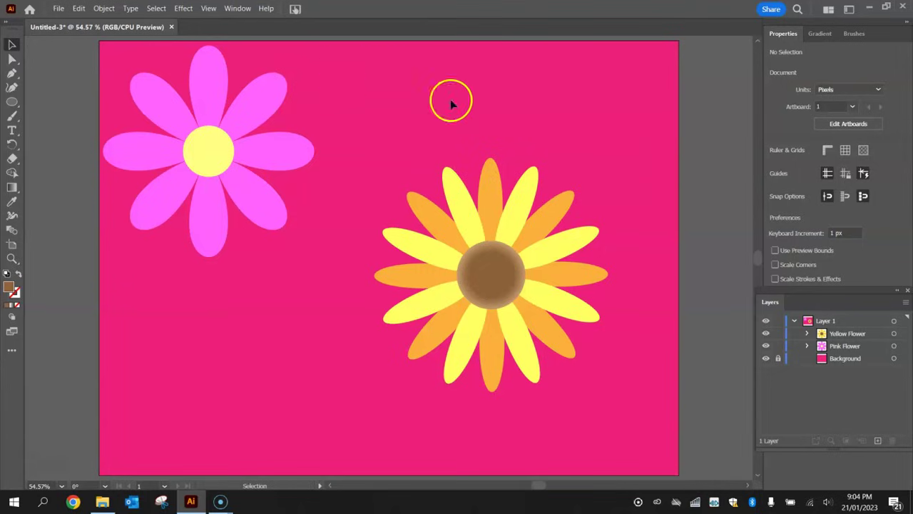
left_click(171, 114)
key("ctrl+a")
left_click_drag(237, 144, 299, 183)
left_click(638, 139)
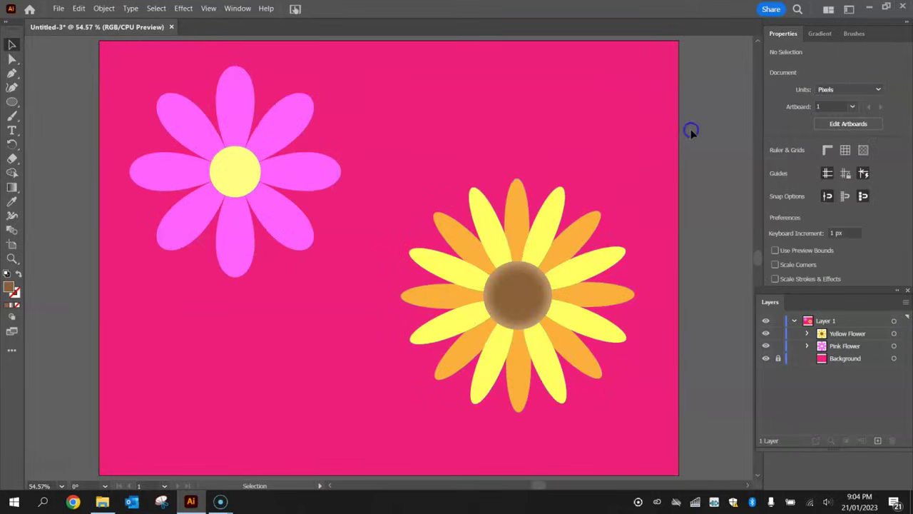